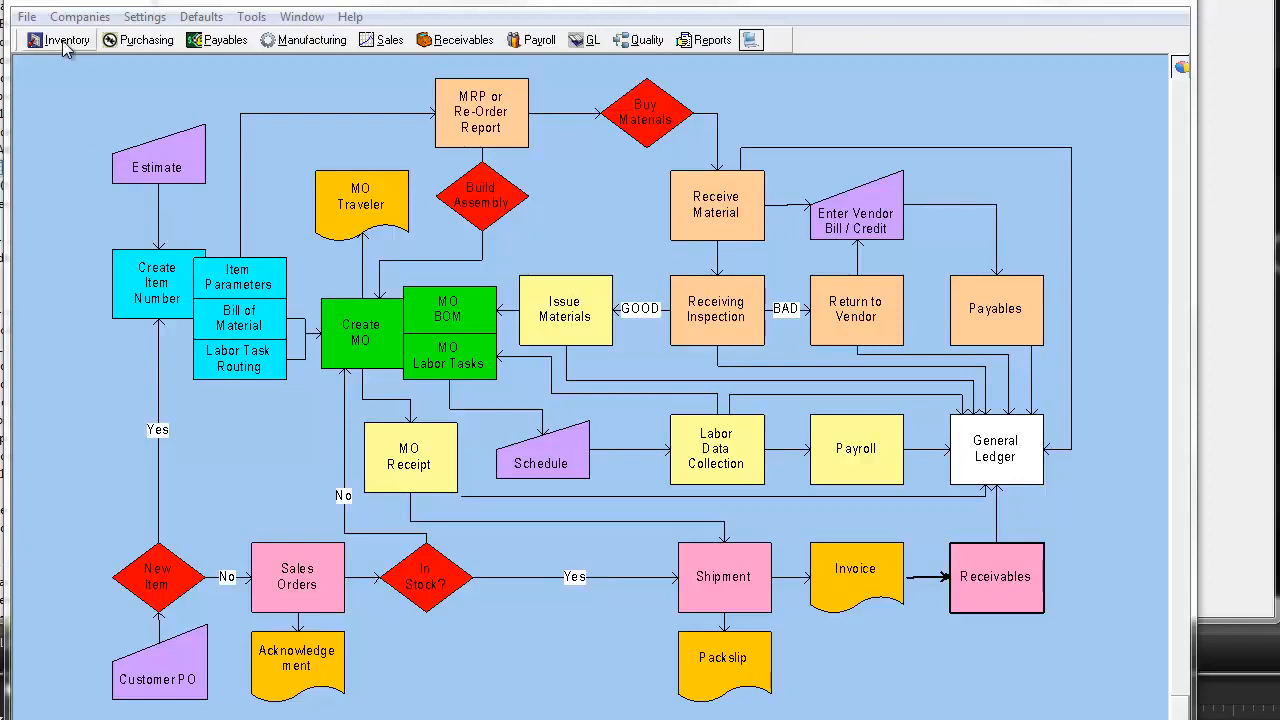
Start a new sales order for Billy's Bikes and dismiss the customer's credit warning and historical notes
left_click(378, 44)
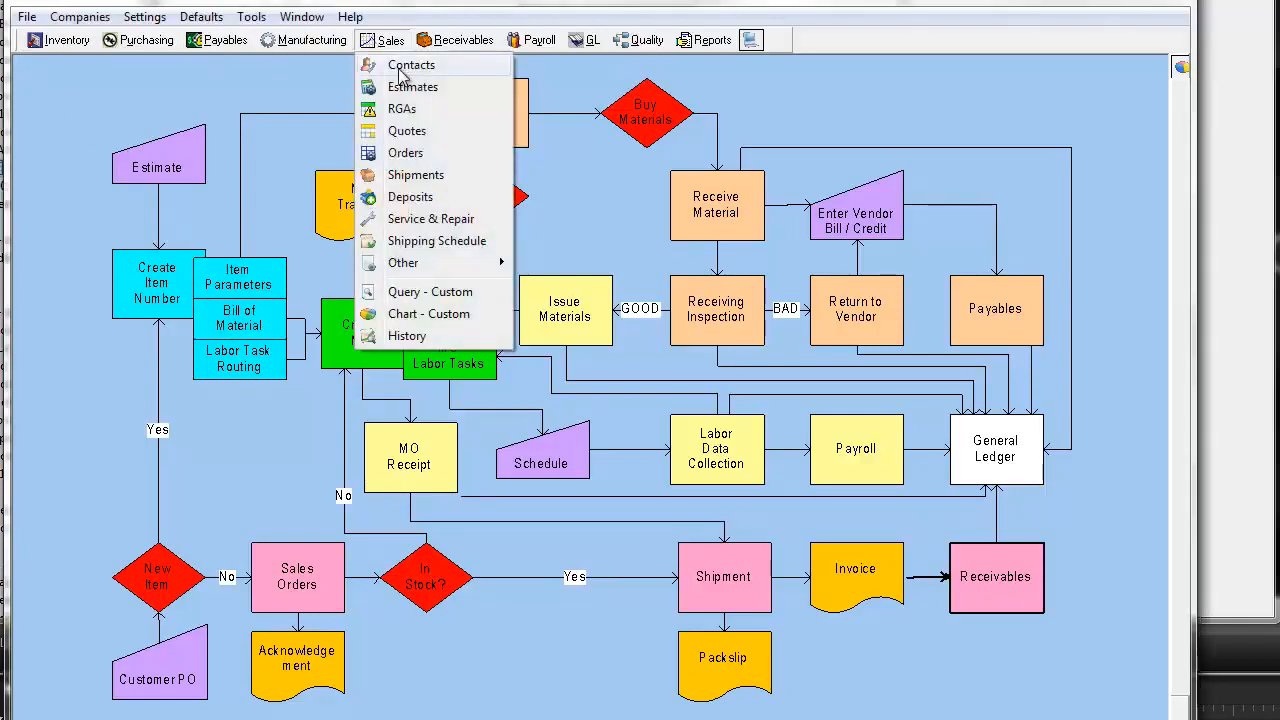
left_click(420, 156)
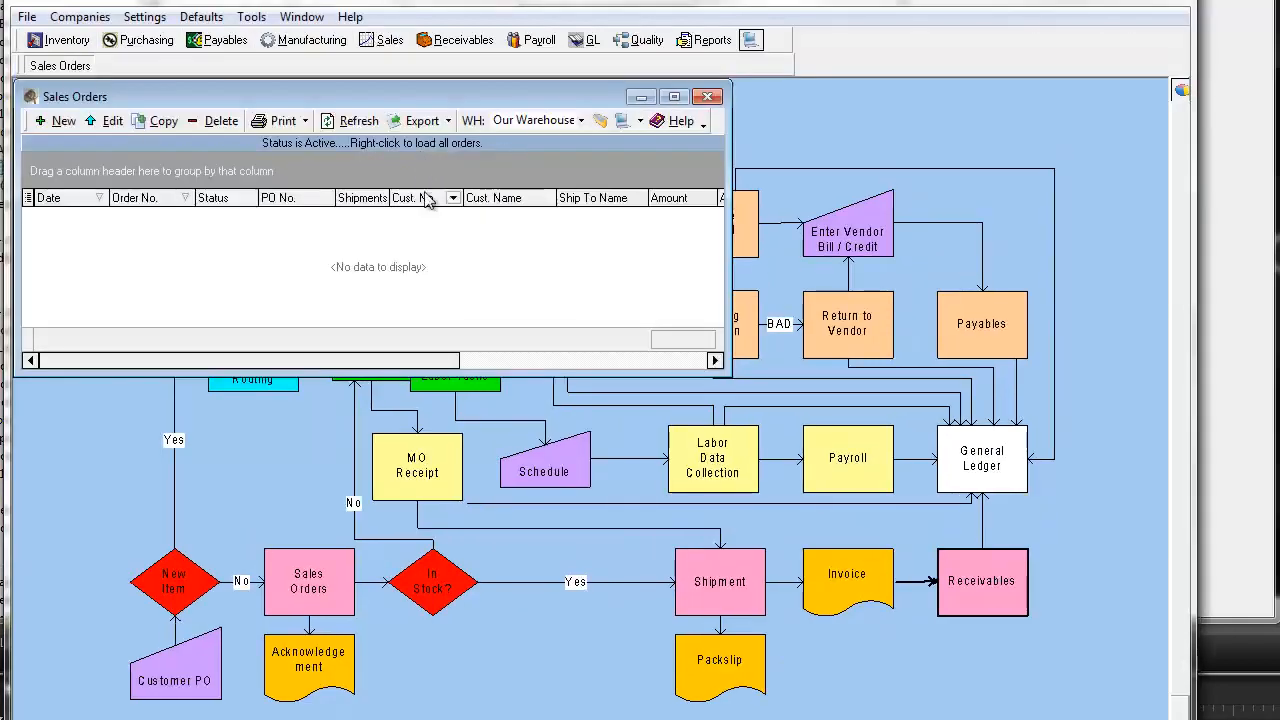
left_click(60, 121)
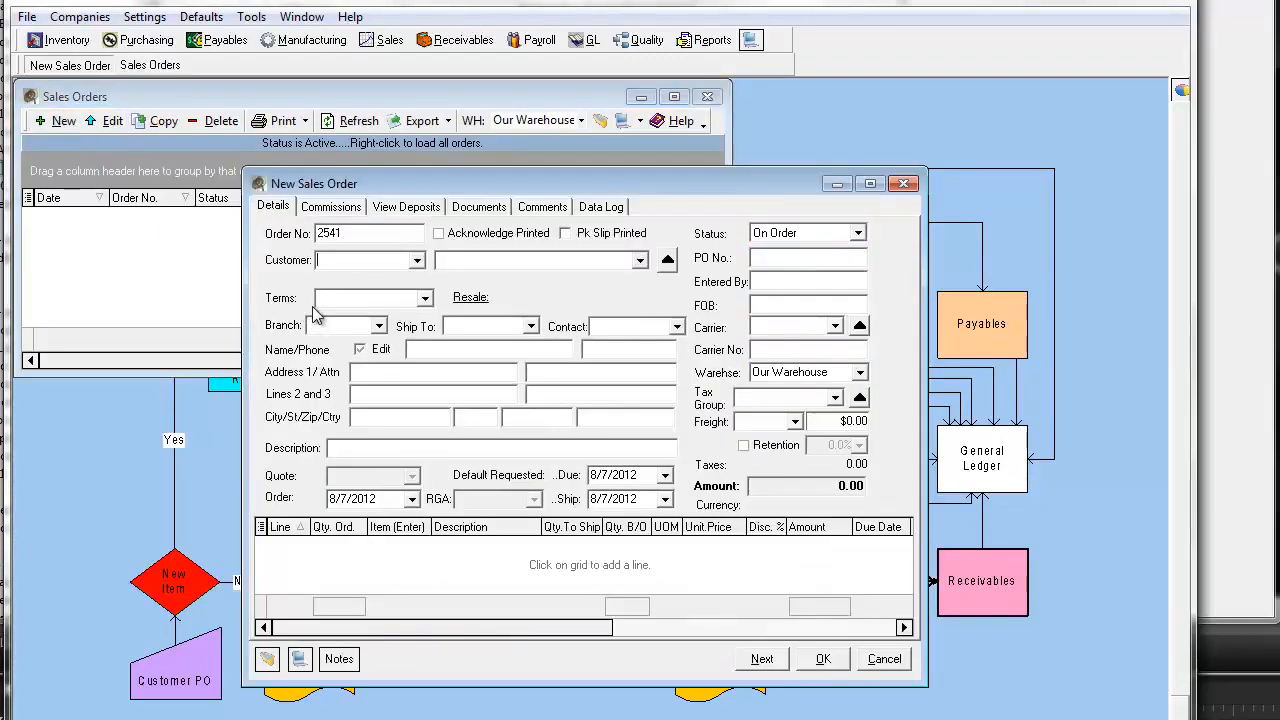
left_click(417, 260)
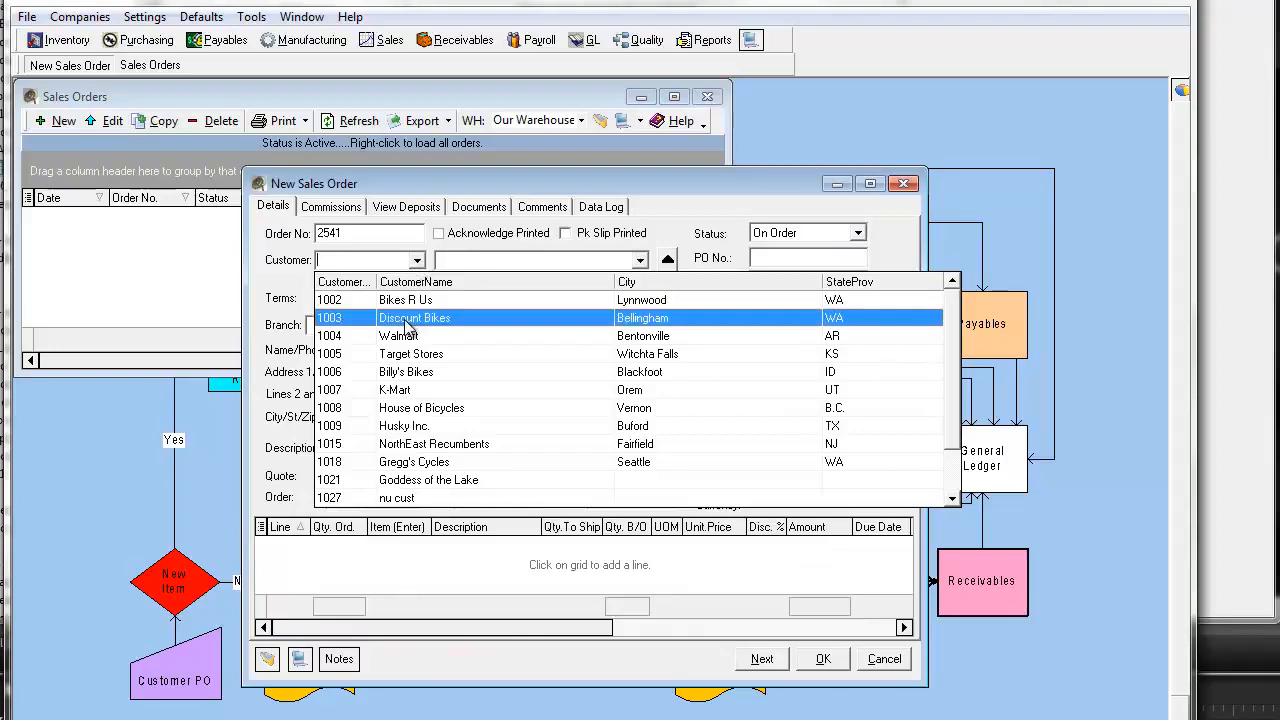
left_click(408, 373)
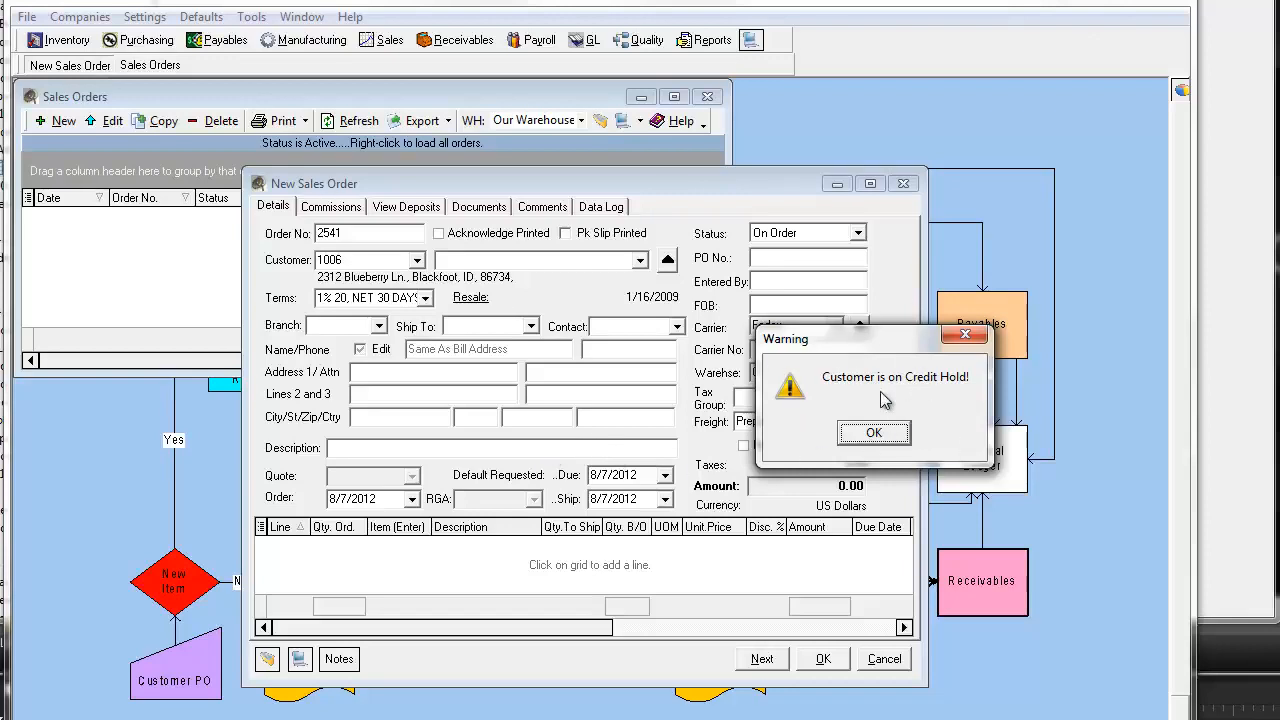
left_click(874, 433)
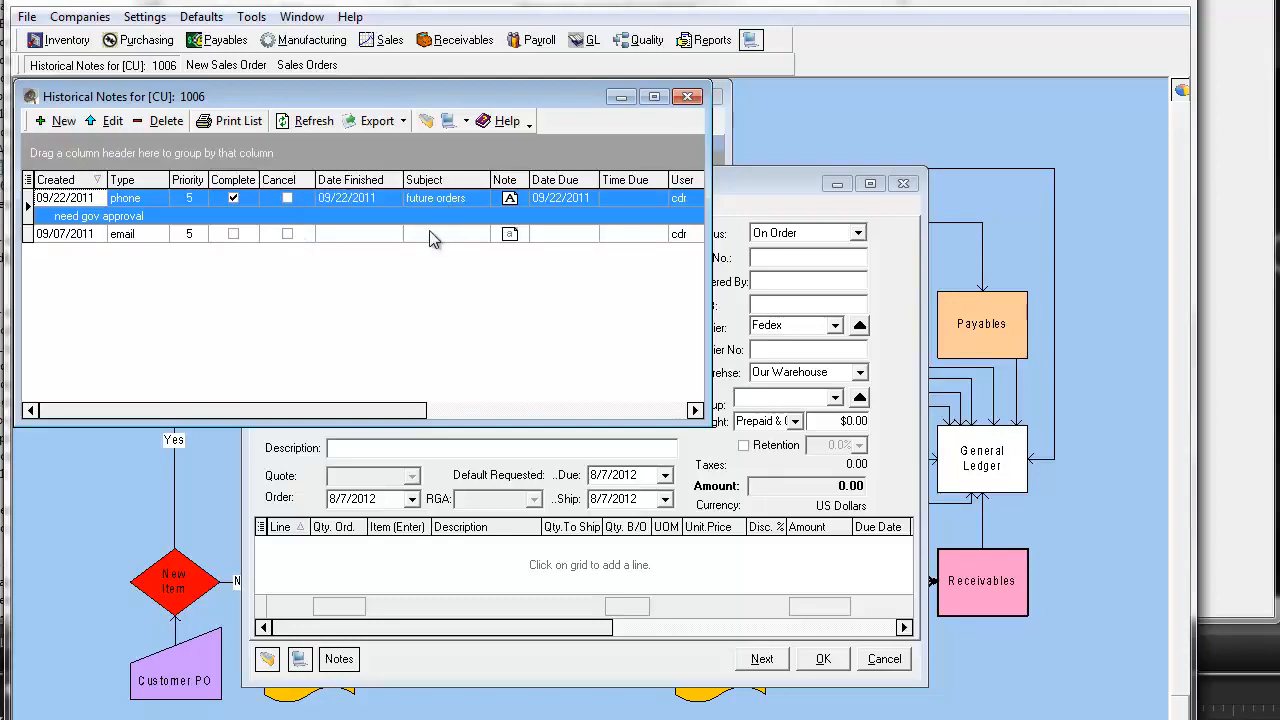
left_click(693, 96)
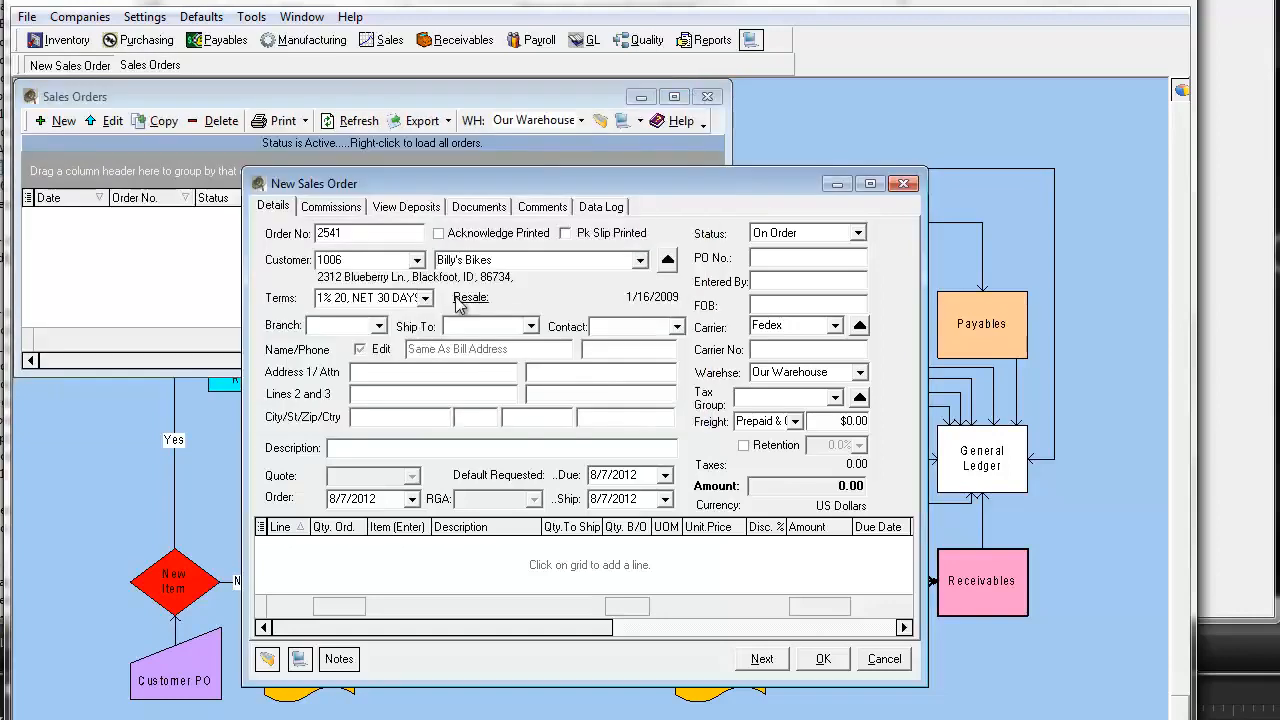
Add an order line for 10 units of item 1037, using the lead-time calculated ship date of 8/20/2012
left_click(342, 565)
left_click(344, 549)
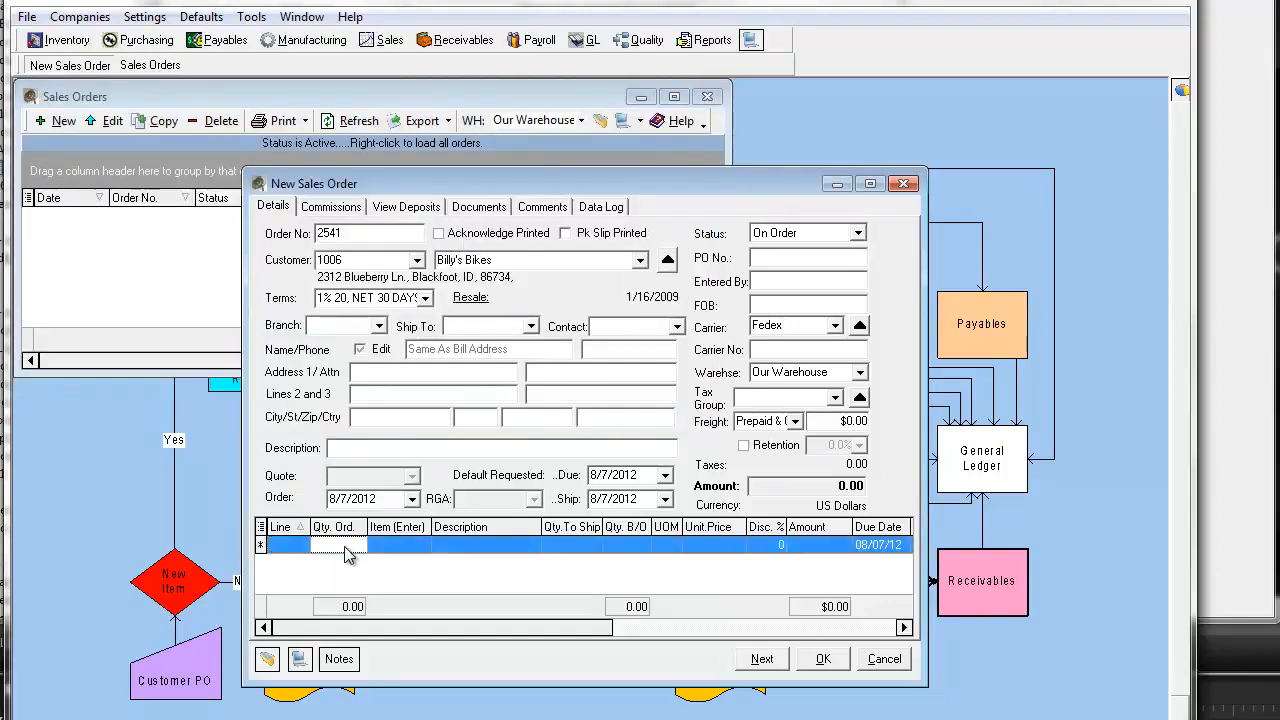
type("10")
left_click(408, 548)
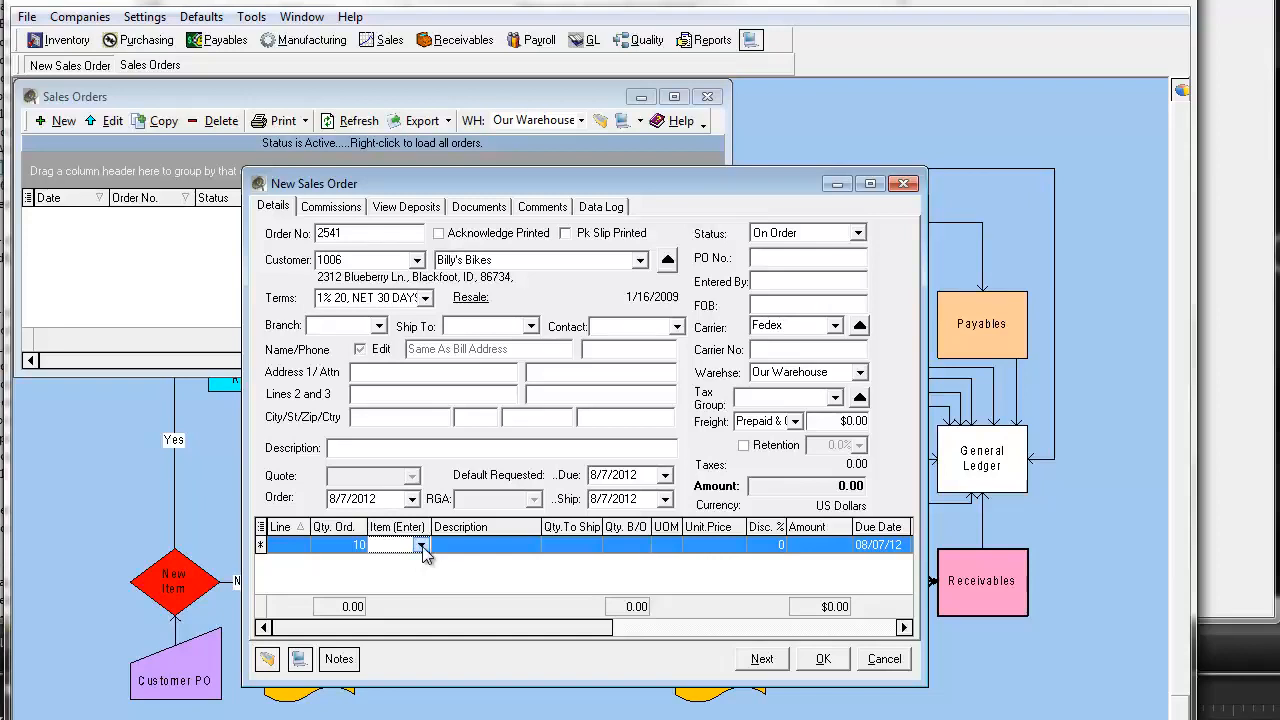
left_click(421, 546)
type("1037")
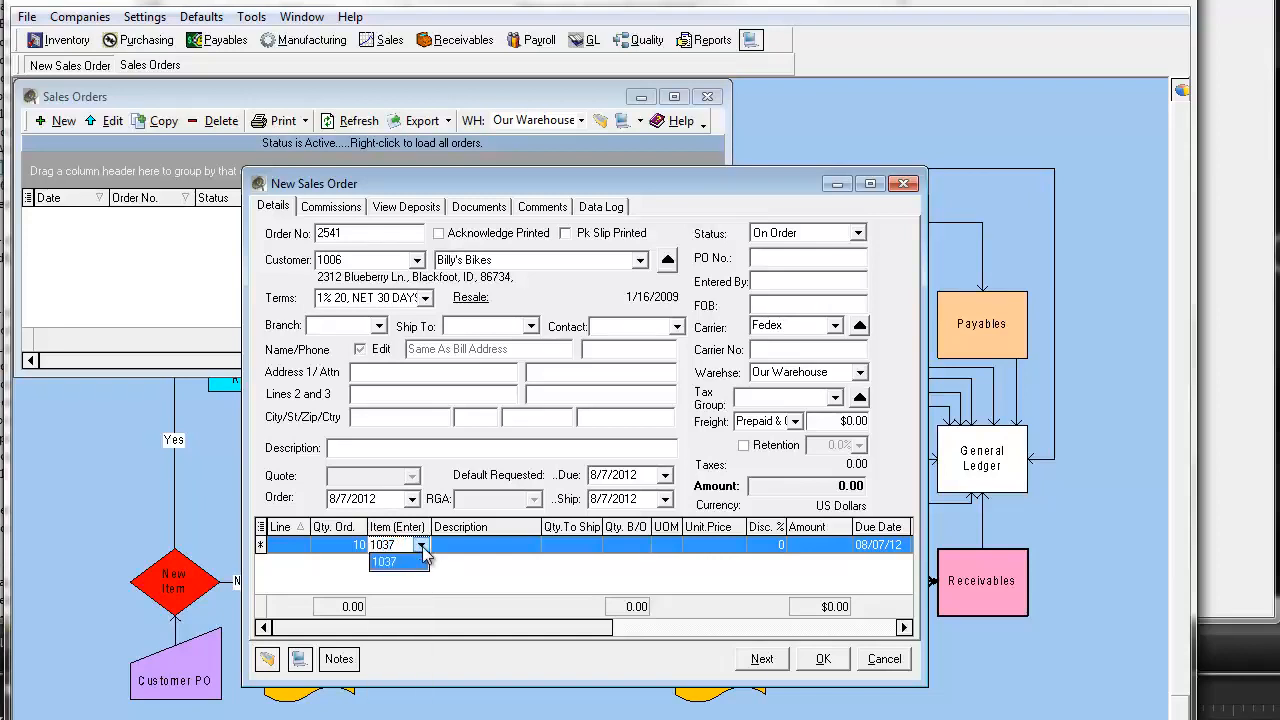
key("Return")
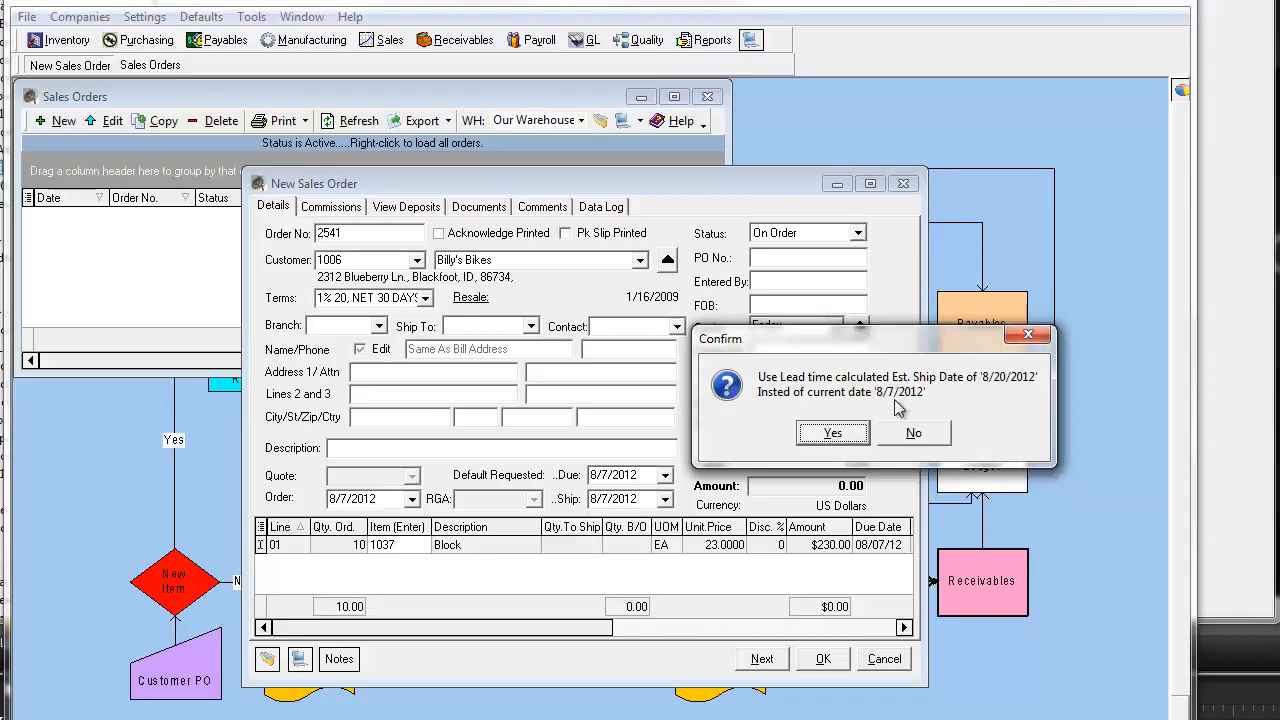
left_click(842, 442)
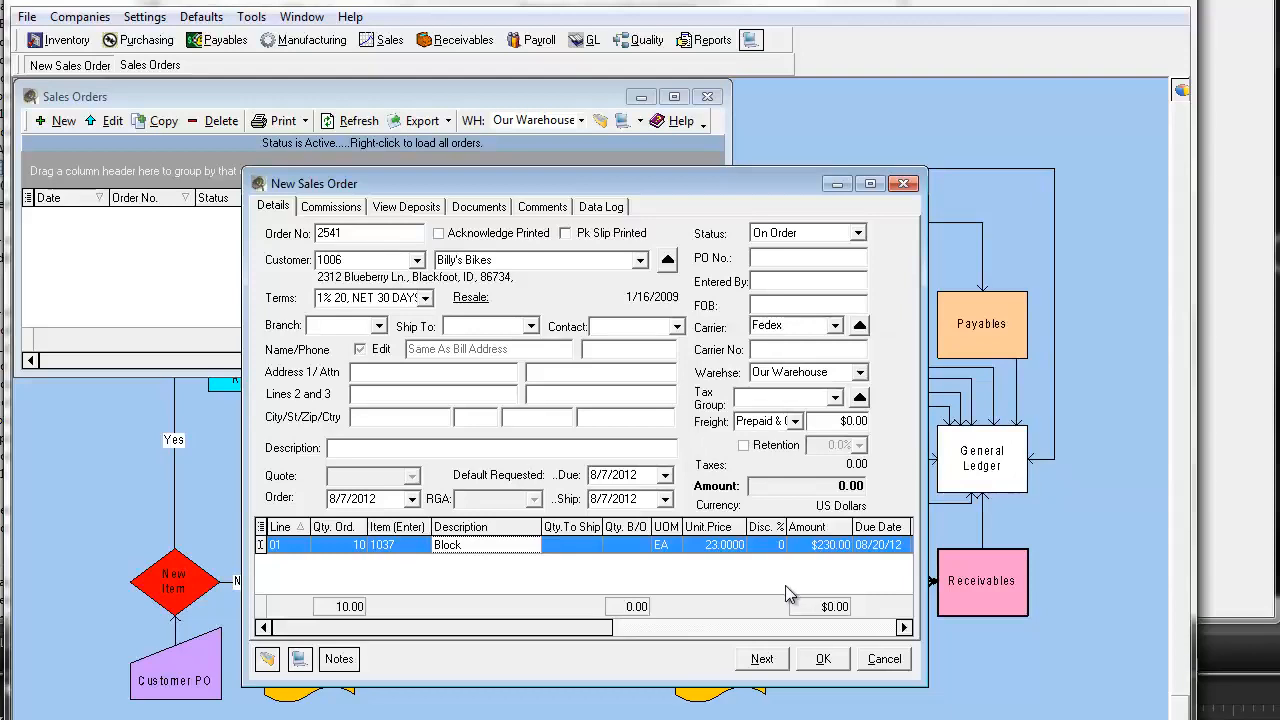
Set the order line's quantity to ship to 10
left_click(586, 548)
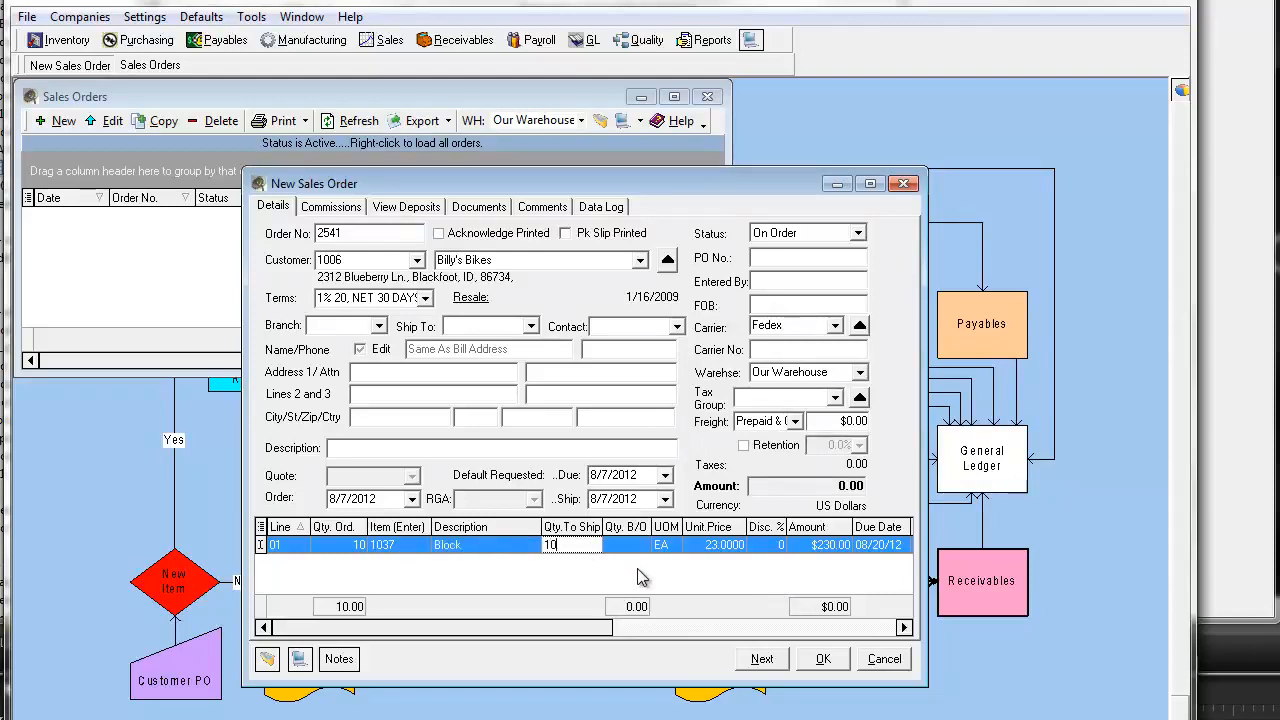
key("Tab")
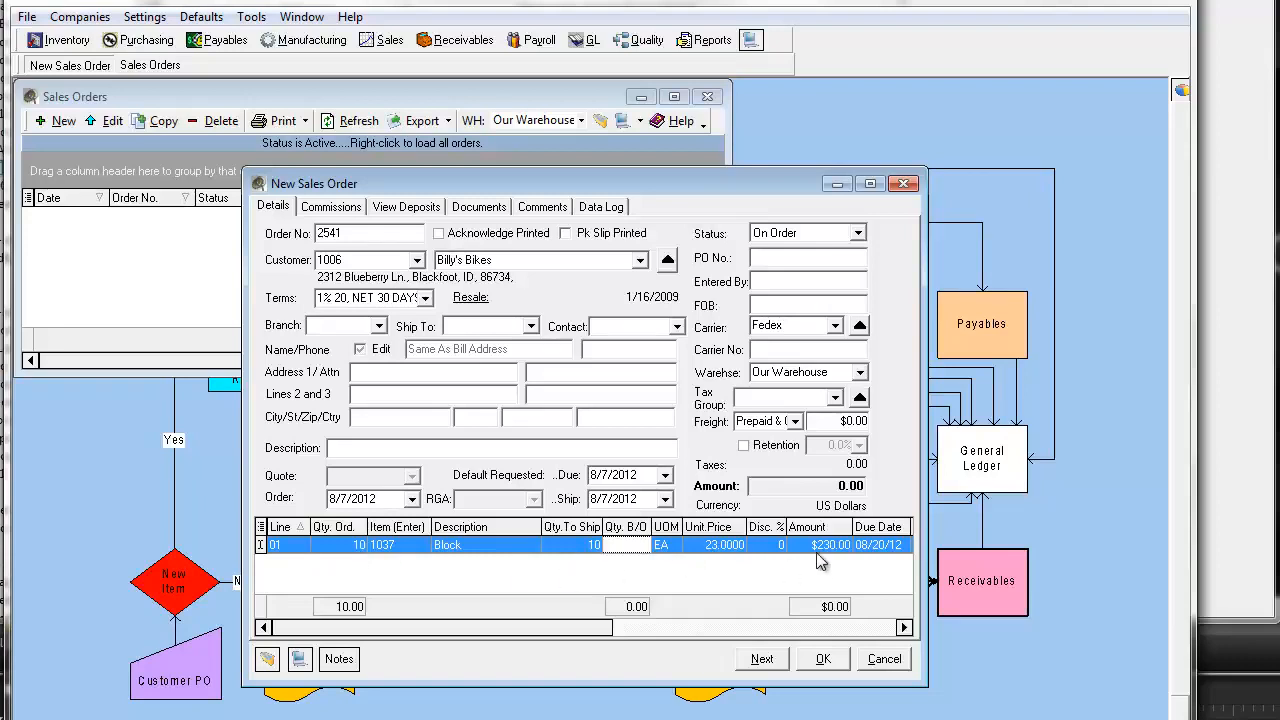
left_click(777, 552)
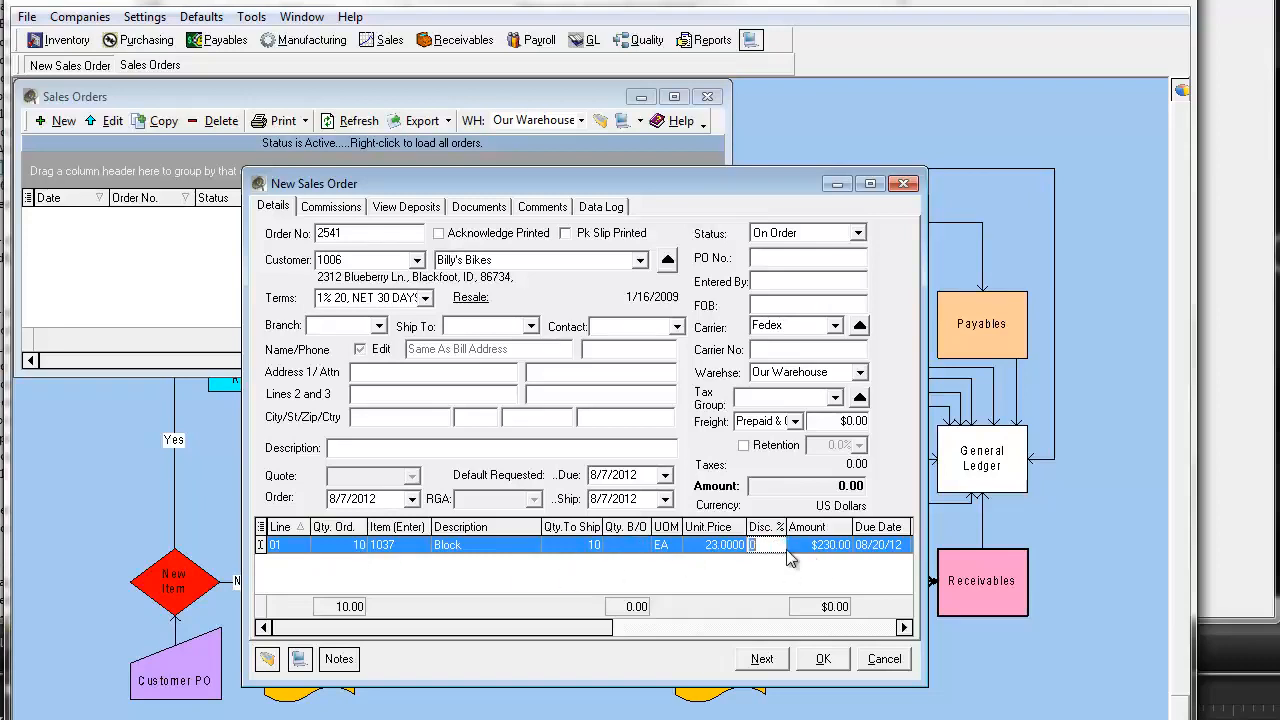
Add the line note "this is addition can print on the invoice" to the item 1037 line
left_click(885, 628)
left_click(616, 544)
left_click(621, 548)
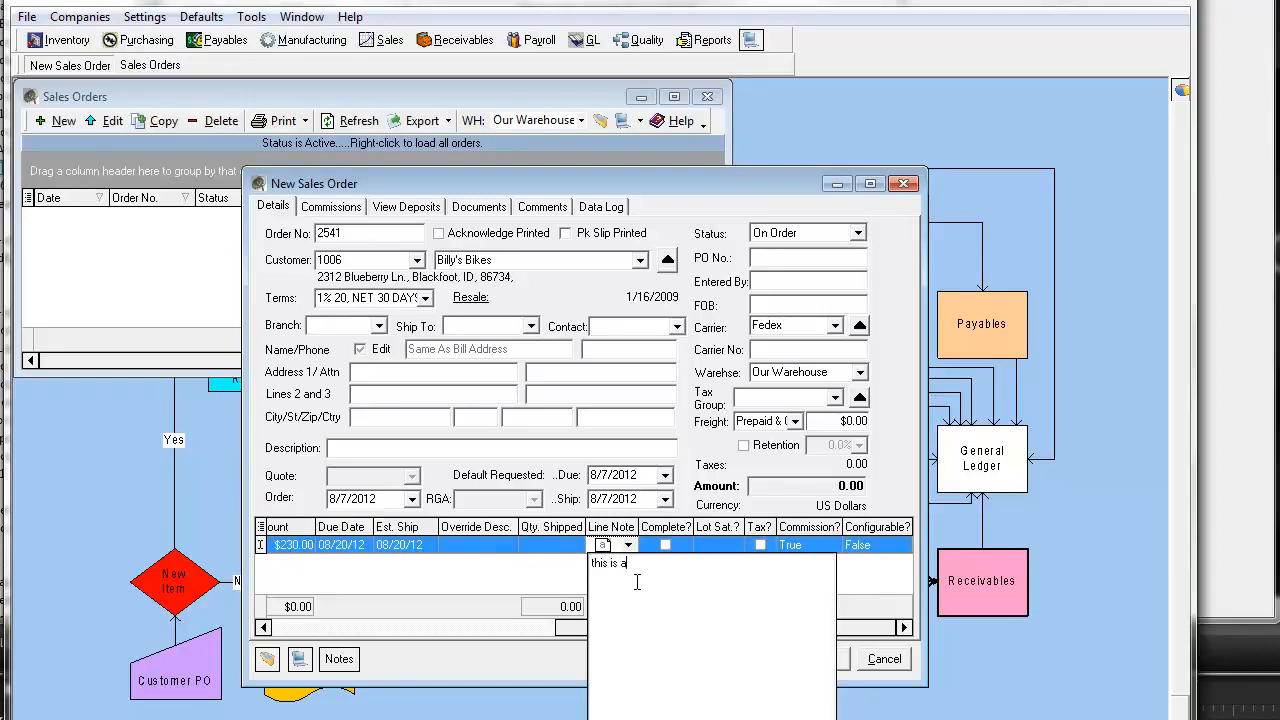
type("this is addition can print on the invoice")
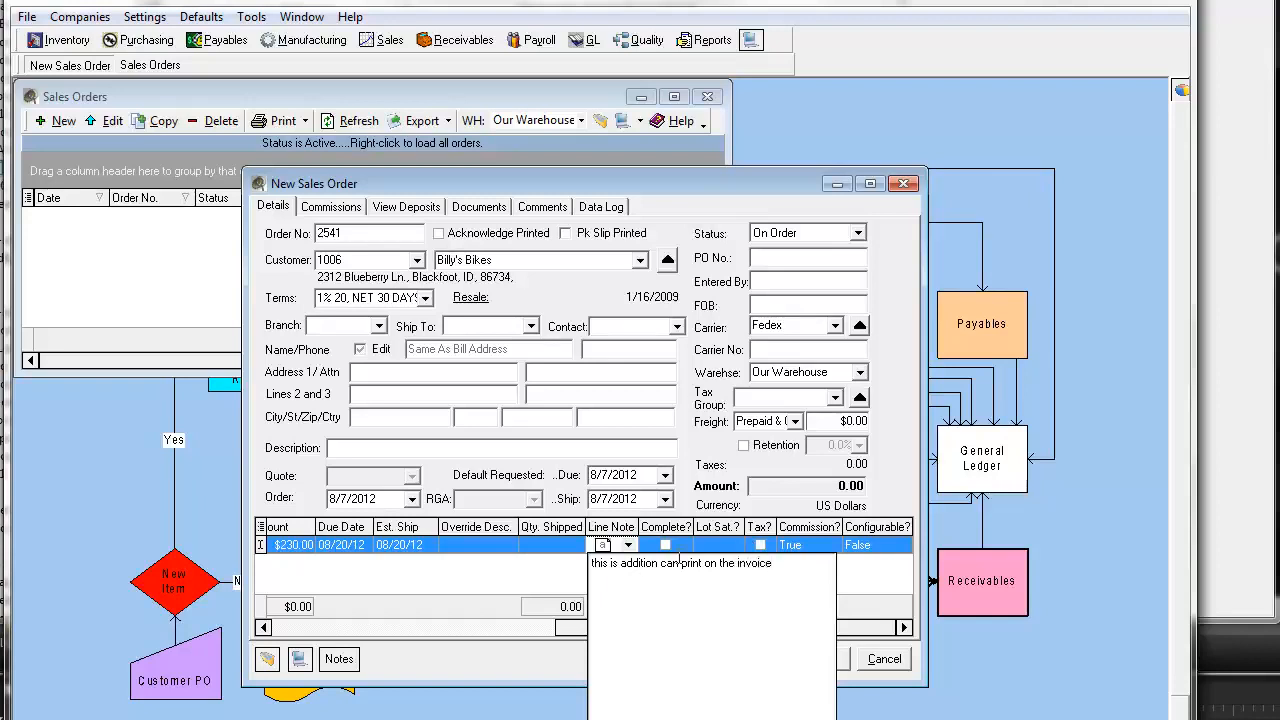
left_click(726, 545)
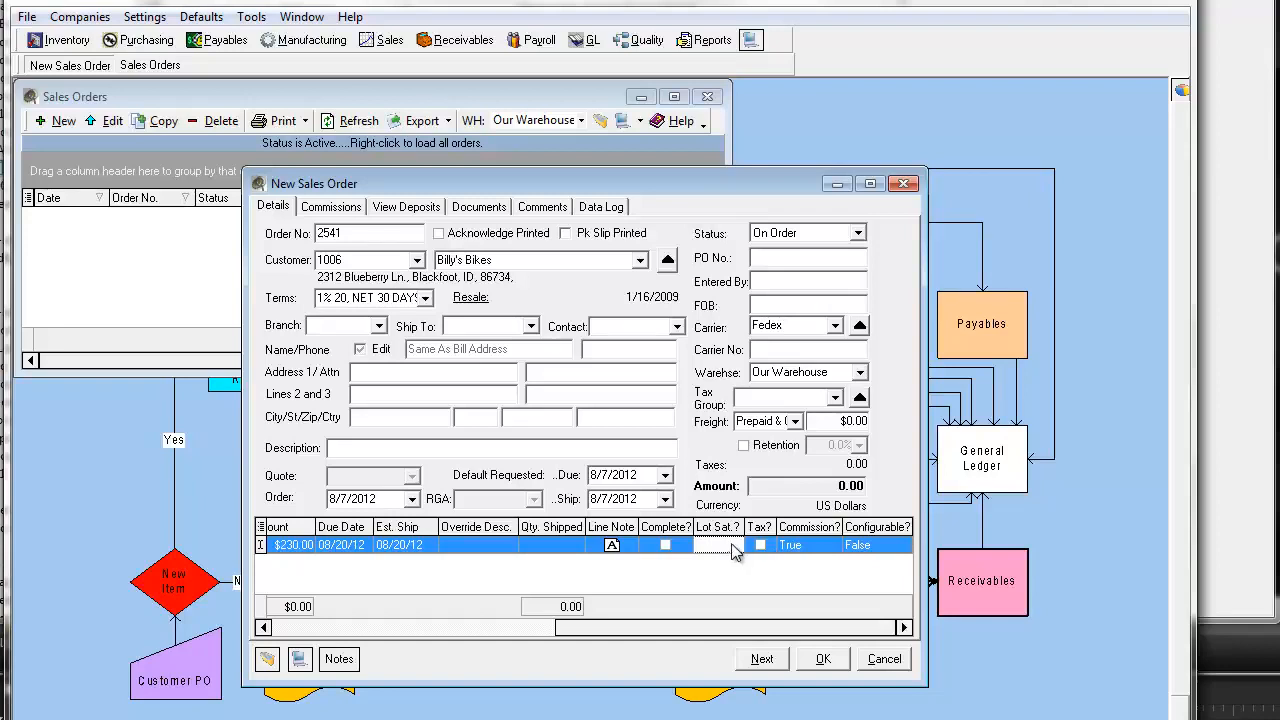
Review the order's commissions, deposits, documents and comments, and save the sales order
left_click(320, 212)
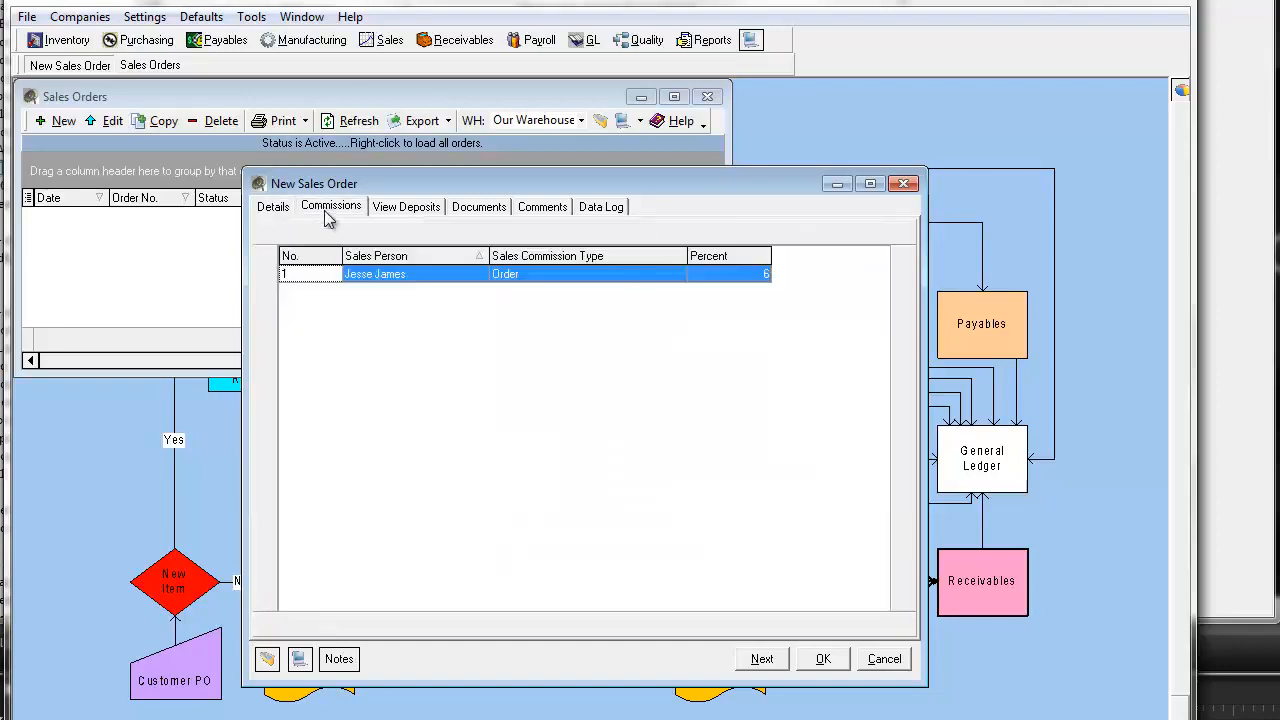
left_click(413, 213)
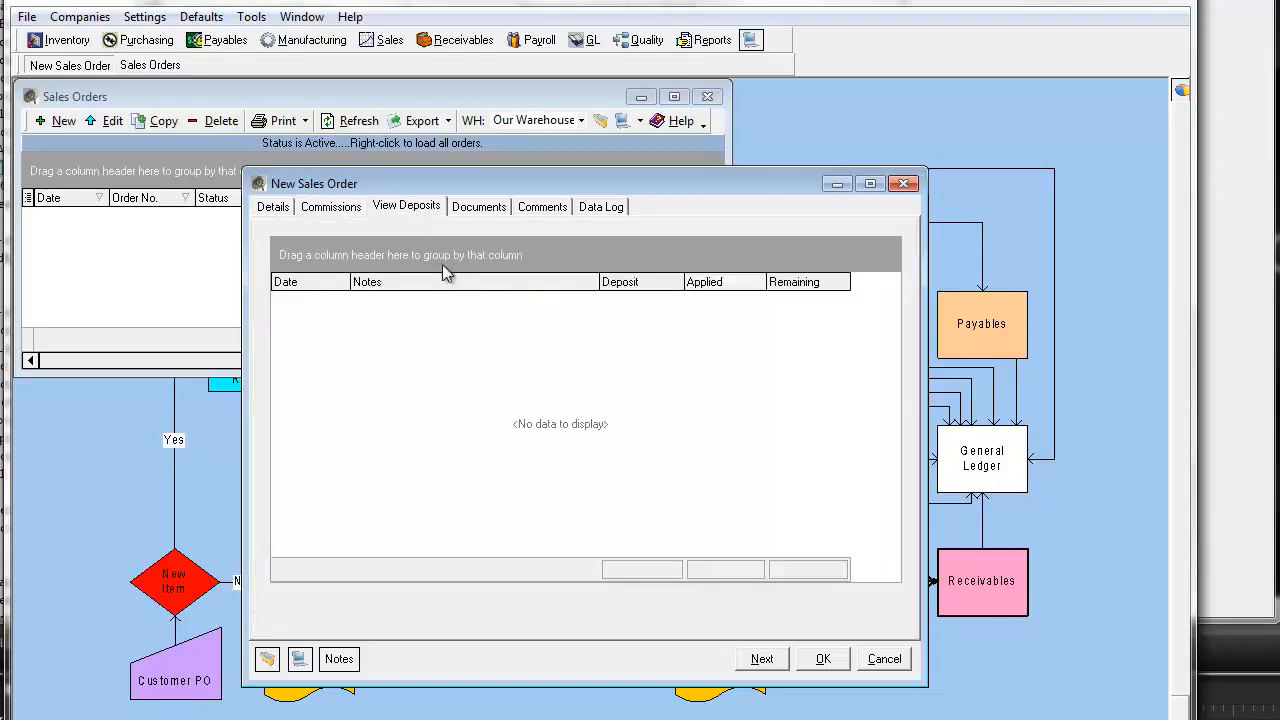
left_click(479, 212)
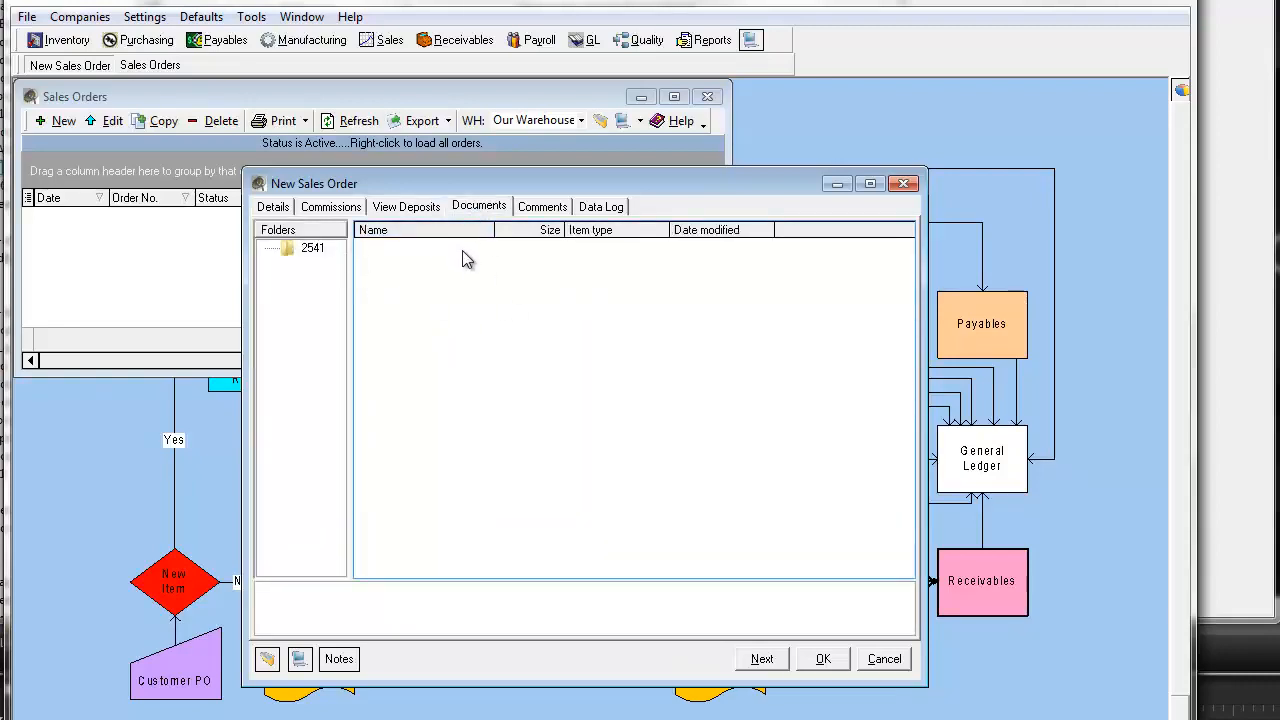
left_click(542, 206)
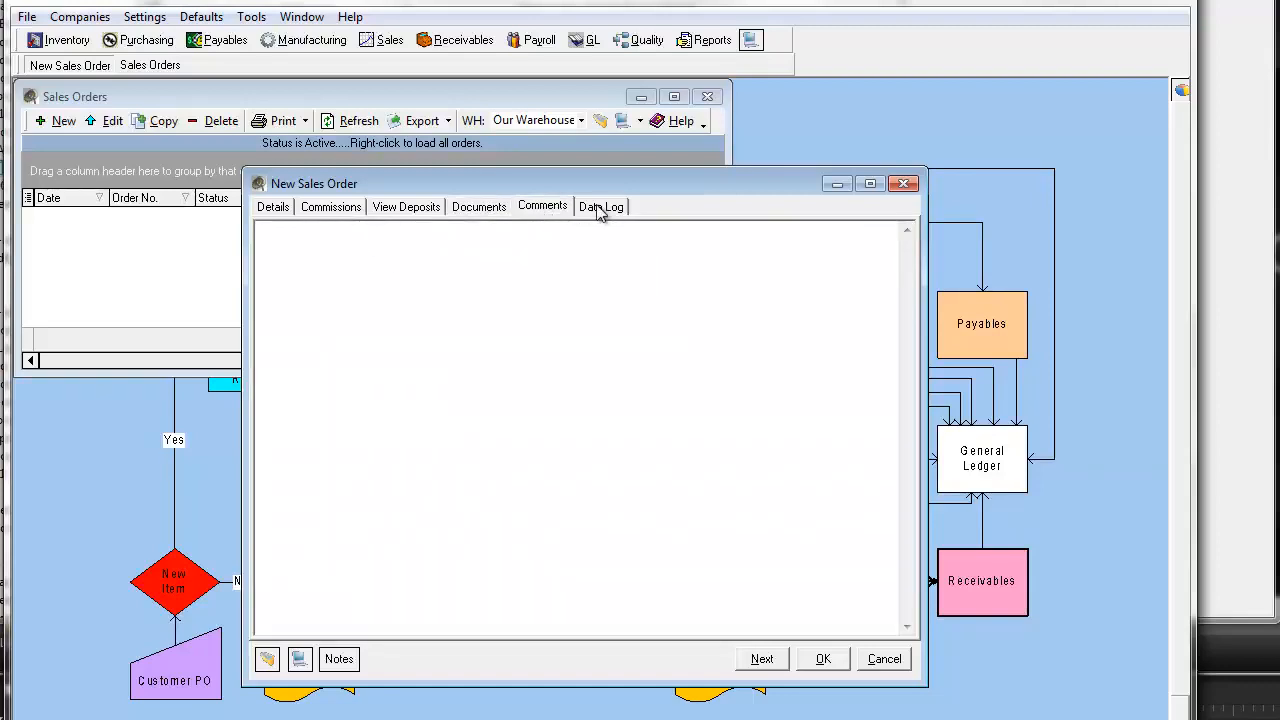
left_click(271, 210)
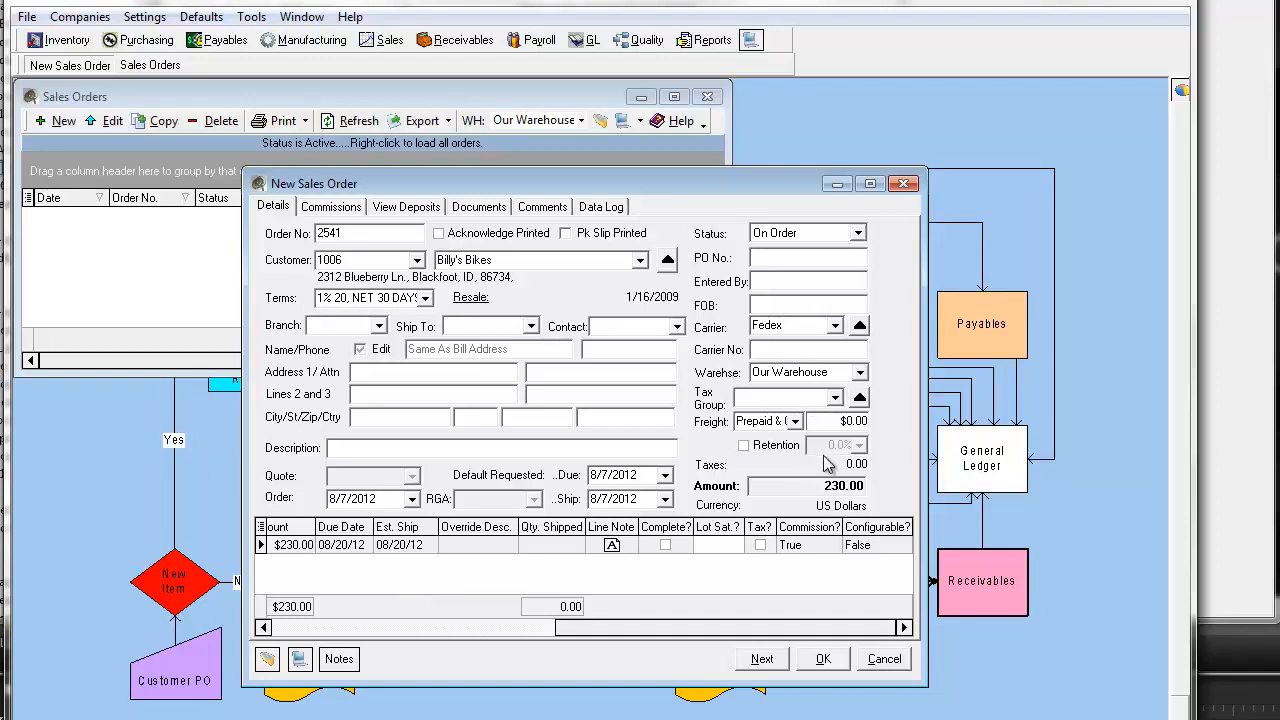
left_click(837, 422)
left_click(836, 665)
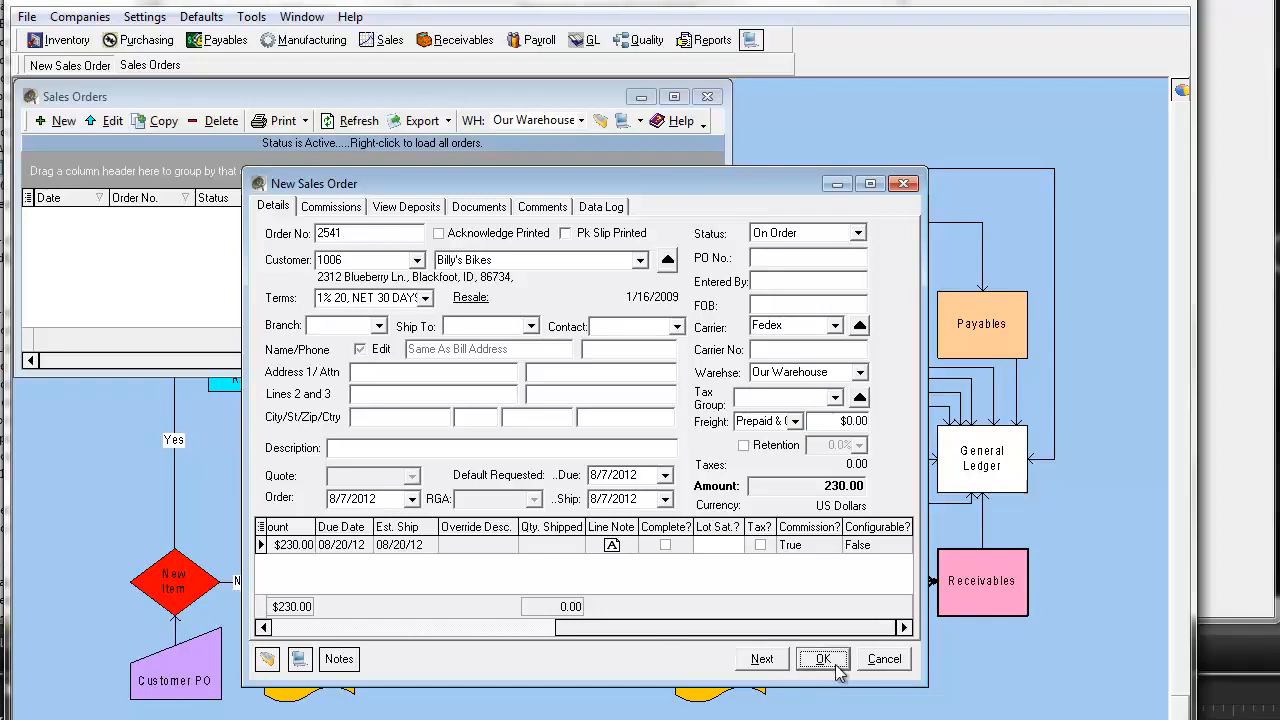
Create a new shipment for the saved Billy's Bikes sales order and ship its entire remaining quantity
left_click(389, 40)
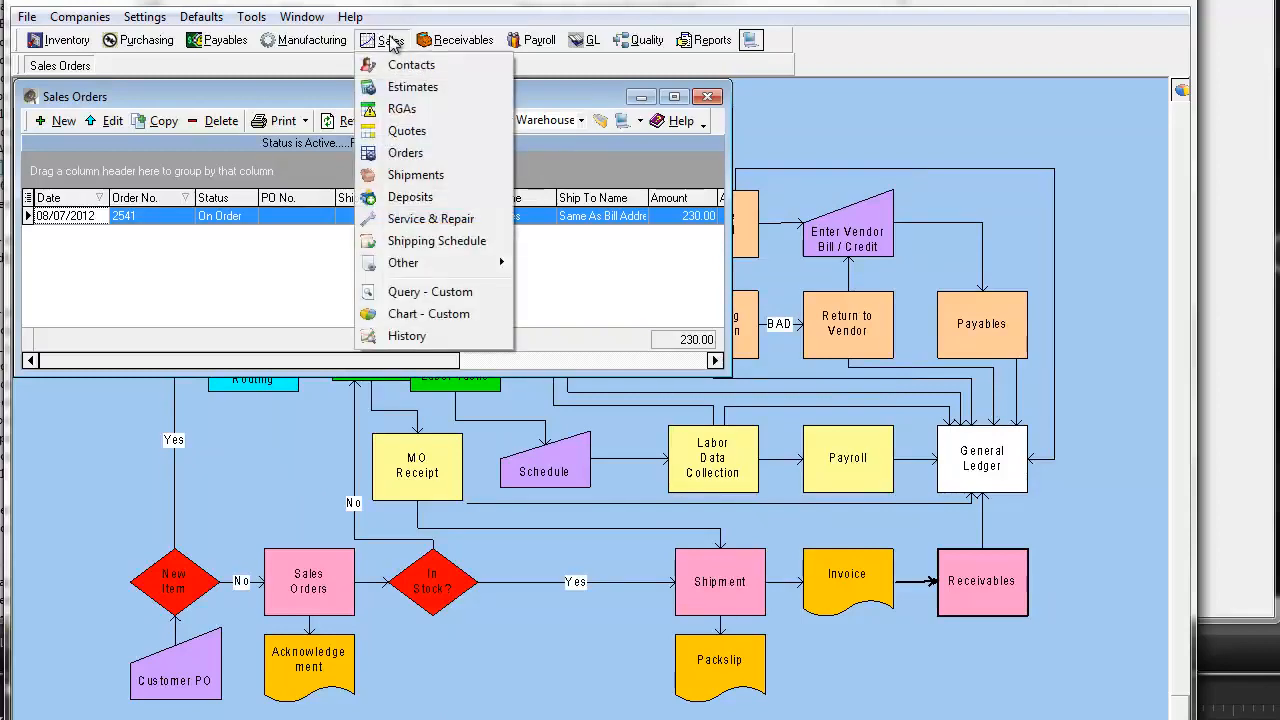
left_click(417, 176)
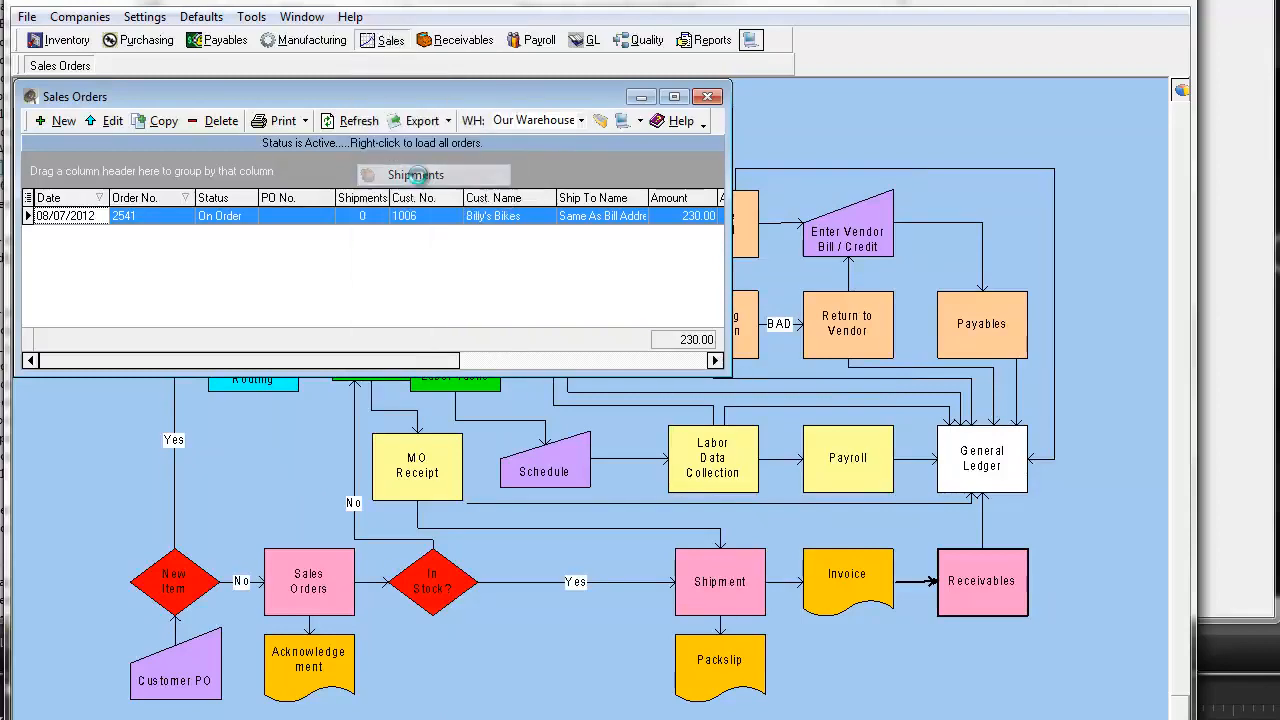
left_click_drag(327, 104, 675, 268)
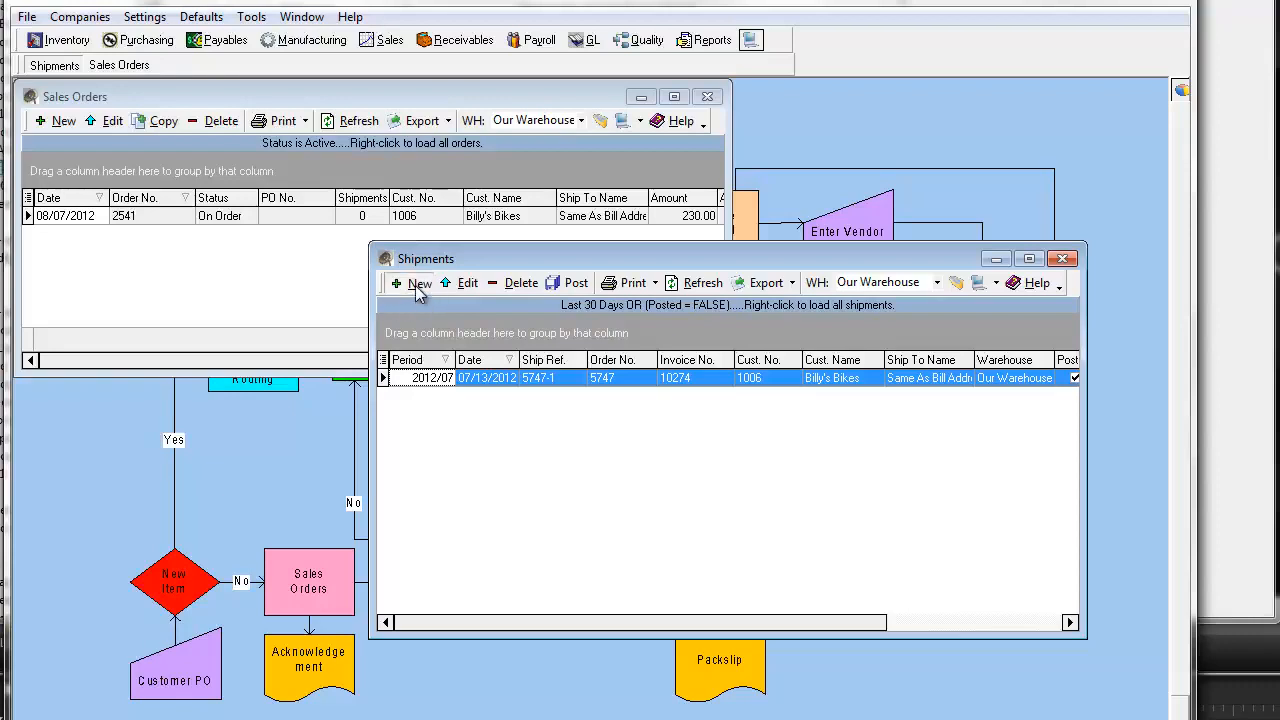
left_click(418, 284)
left_click(511, 264)
left_click(476, 286)
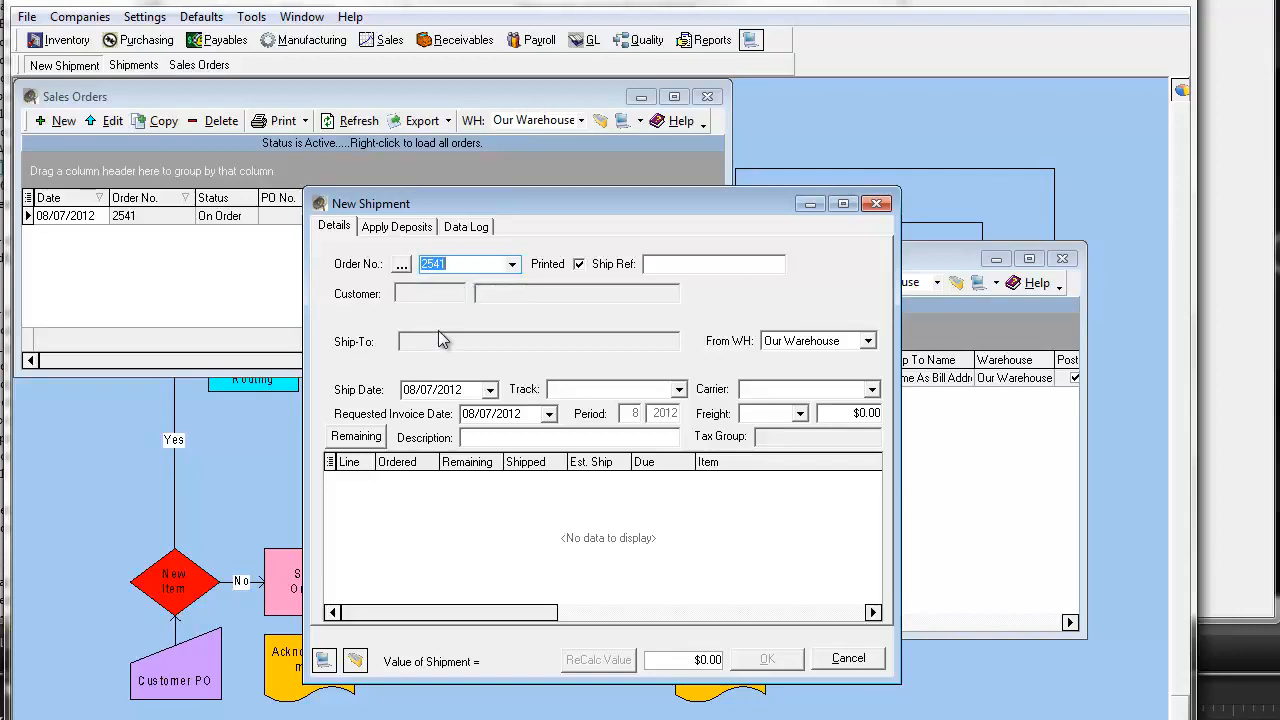
key("Tab")
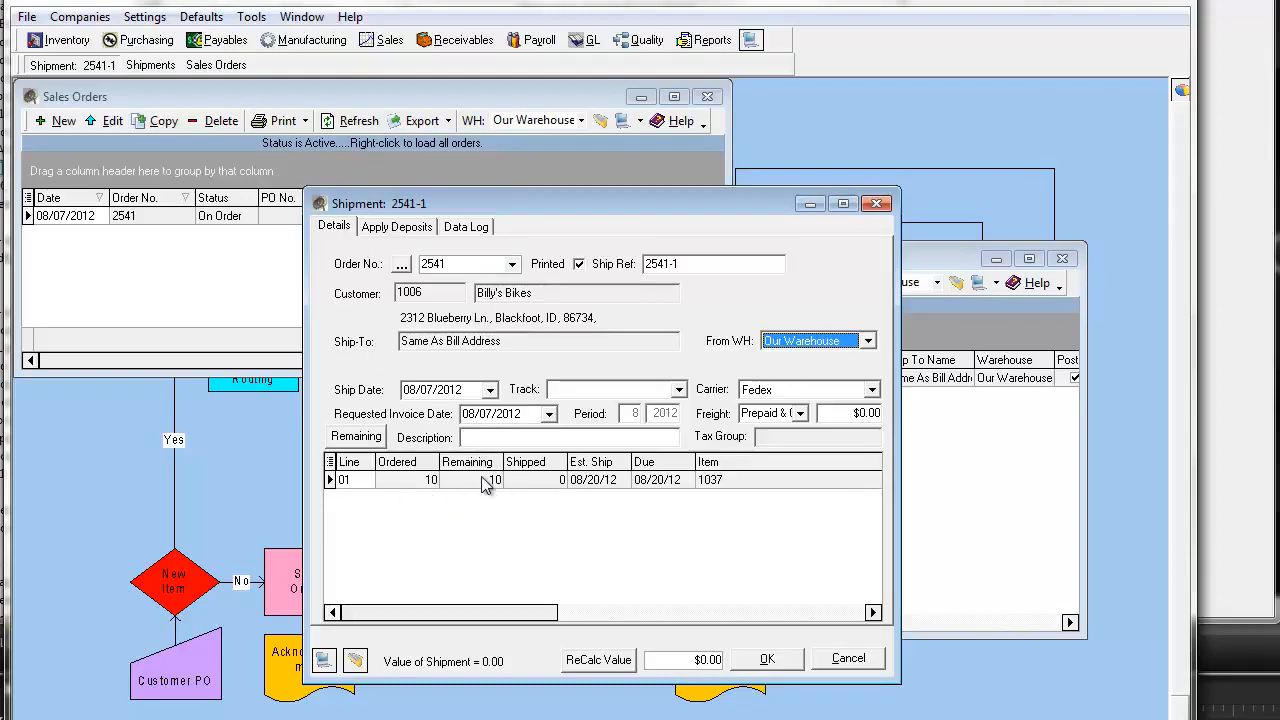
left_click(358, 438)
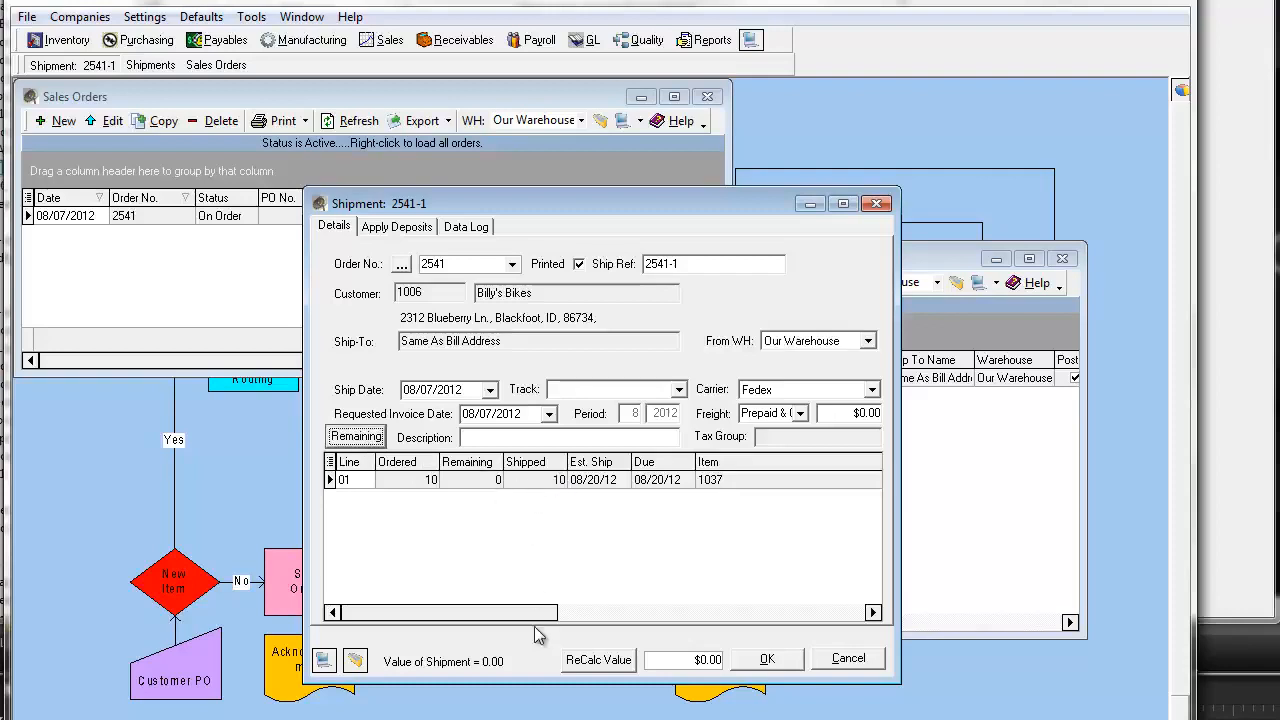
Set the shipment's freight charge to $12.00 and its carrier to UPS
left_click(844, 413)
double_click(836, 413)
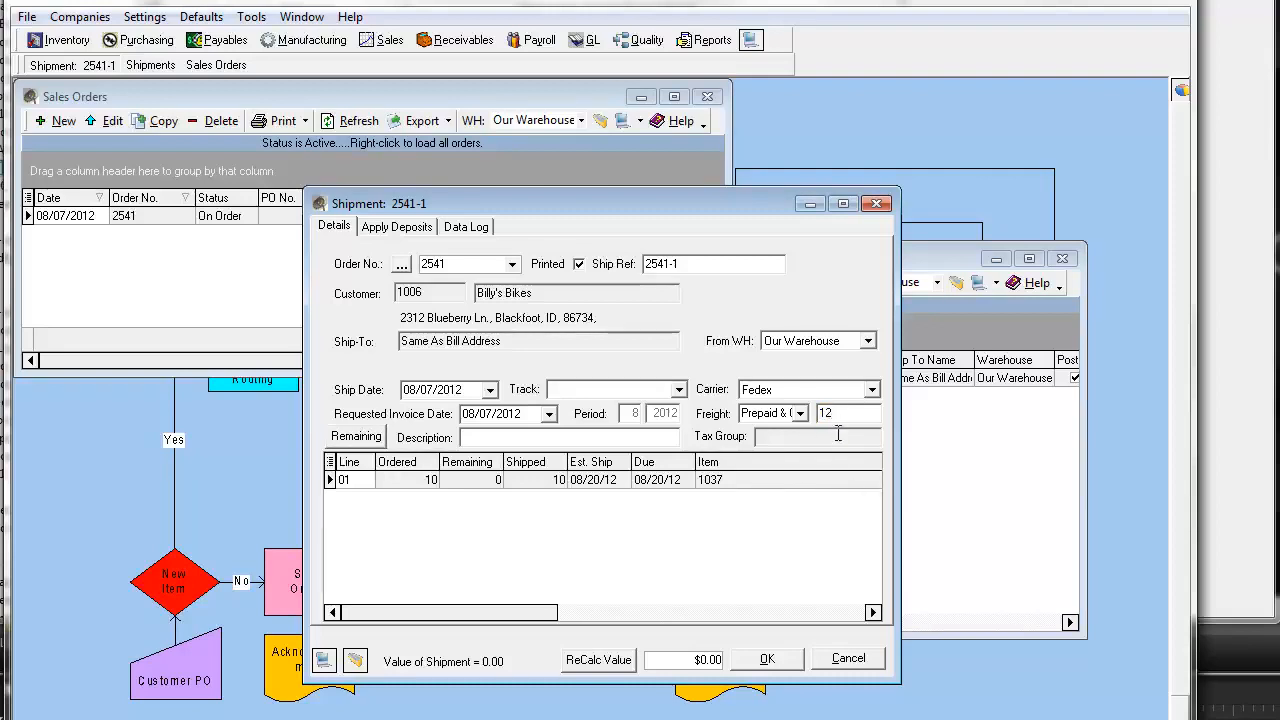
left_click(872, 389)
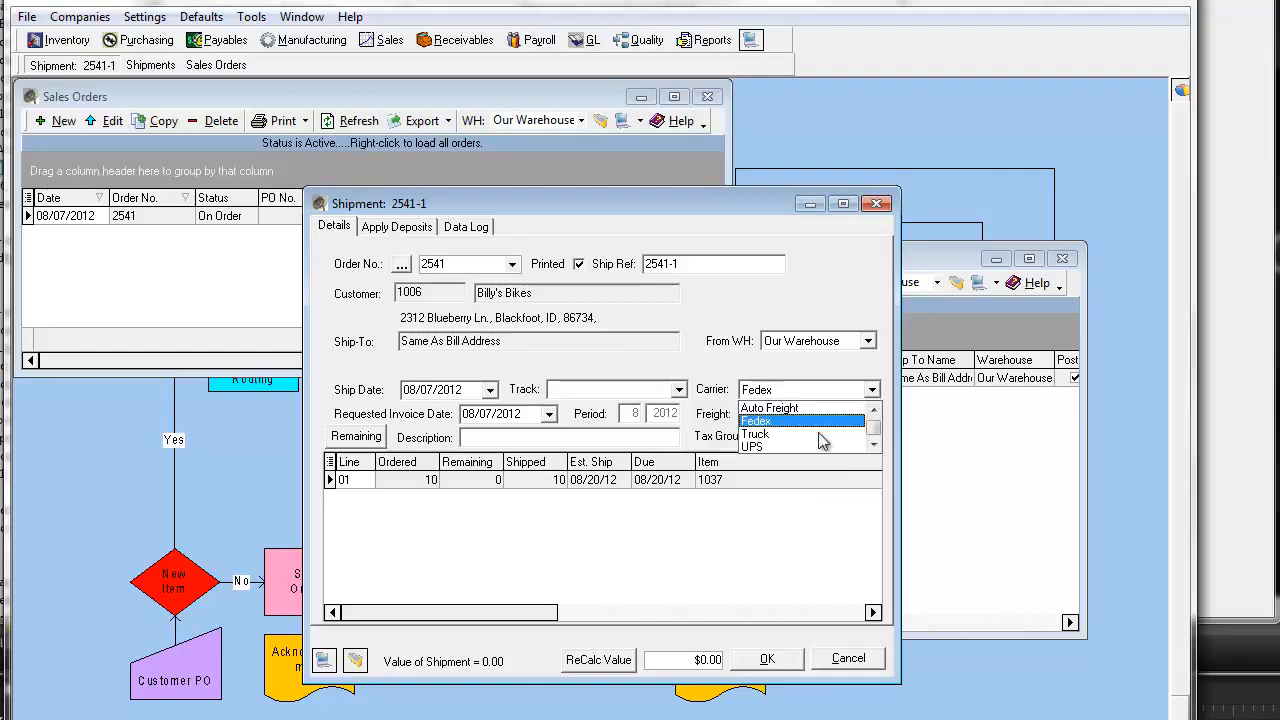
left_click(805, 446)
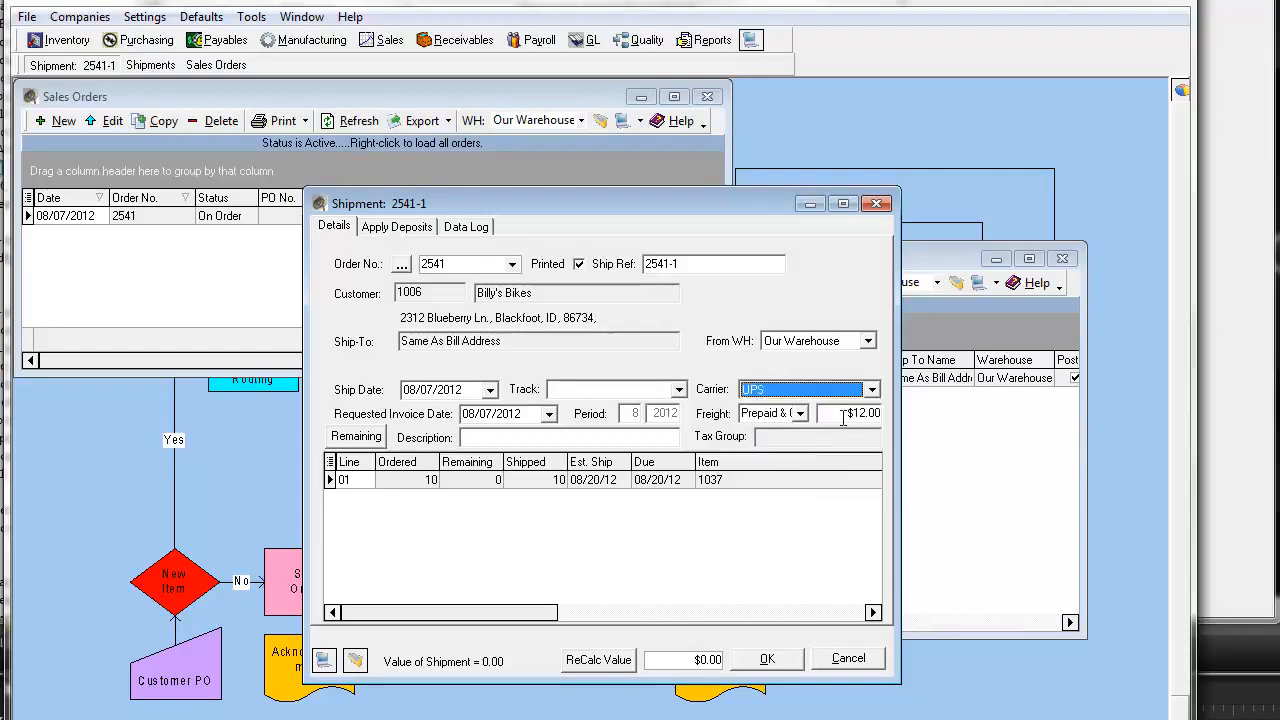
Recalculate the shipment's value and save the shipment
left_click(843, 420)
left_click(627, 662)
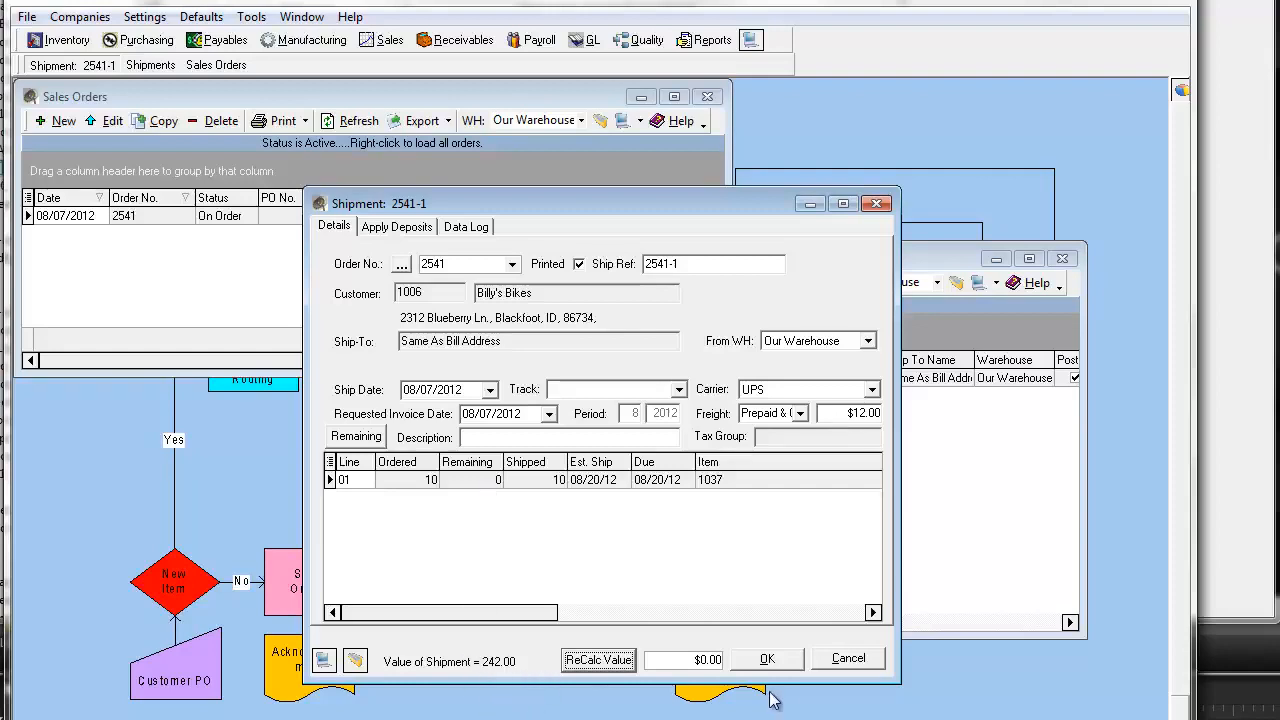
left_click(768, 660)
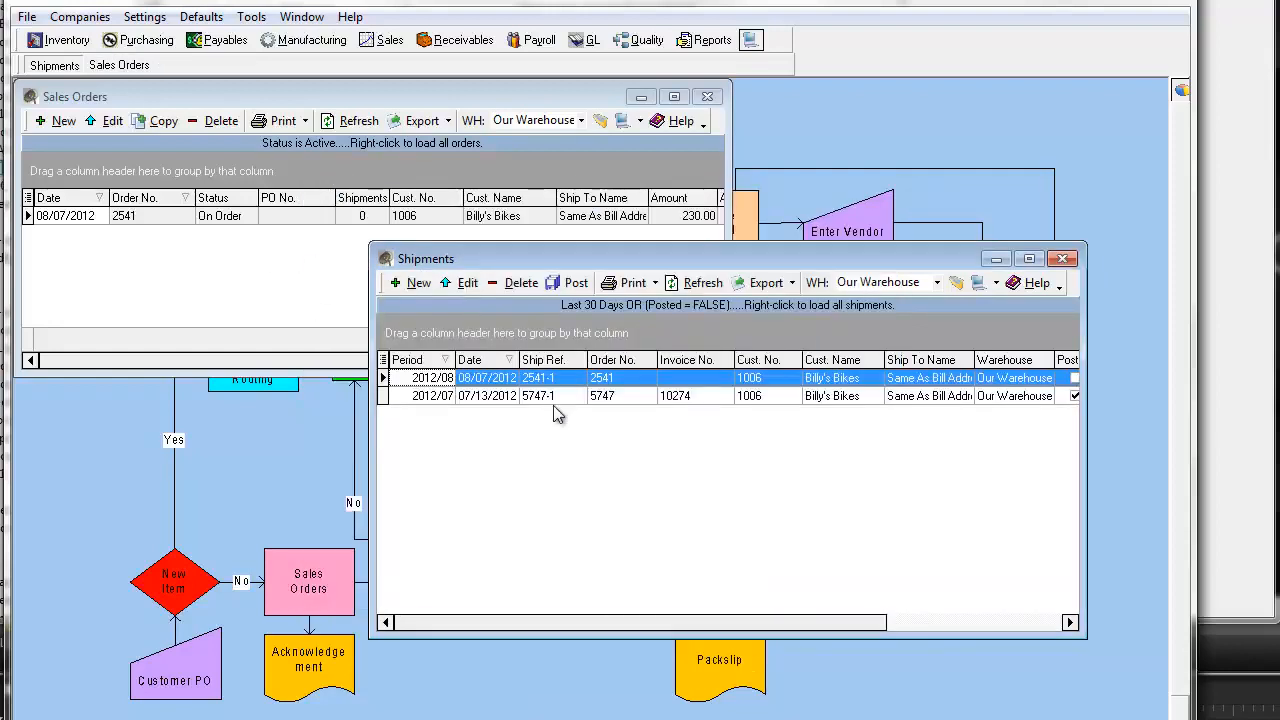
Print the pack slip for Billy's Bikes' unposted 08/07/2012 shipment and check the shipment's printed status
right_click(586, 383)
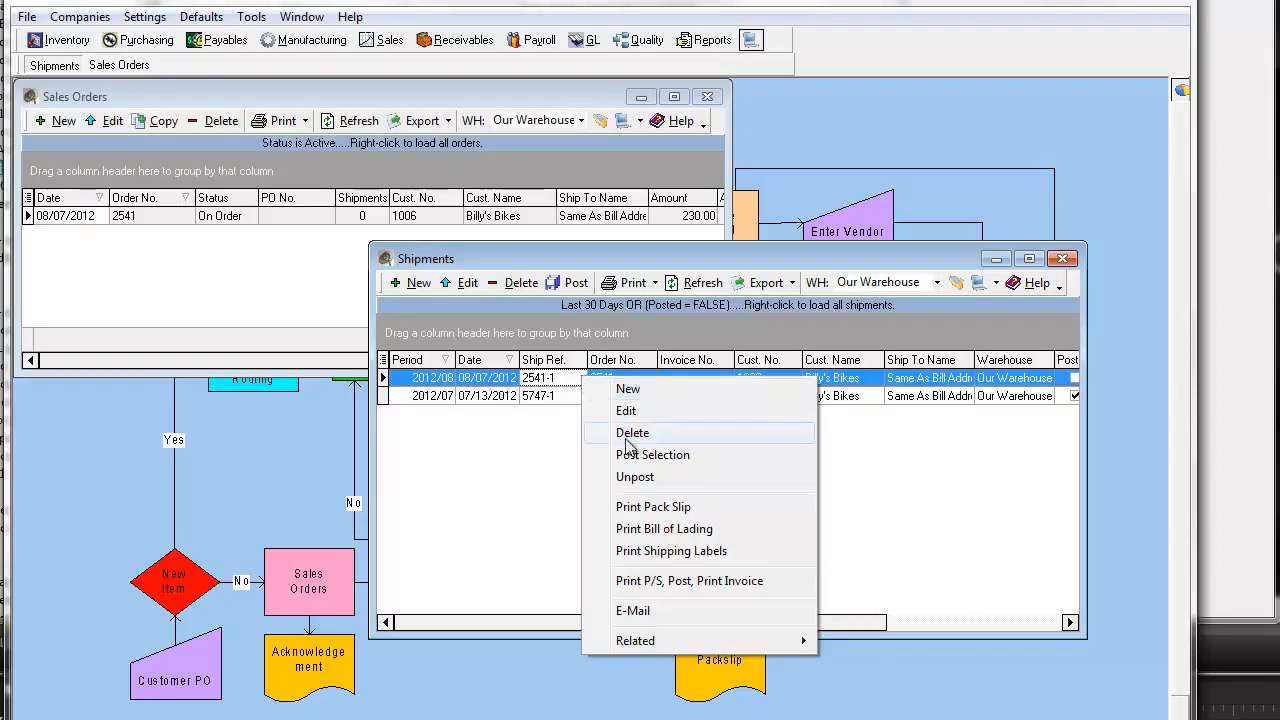
left_click(645, 509)
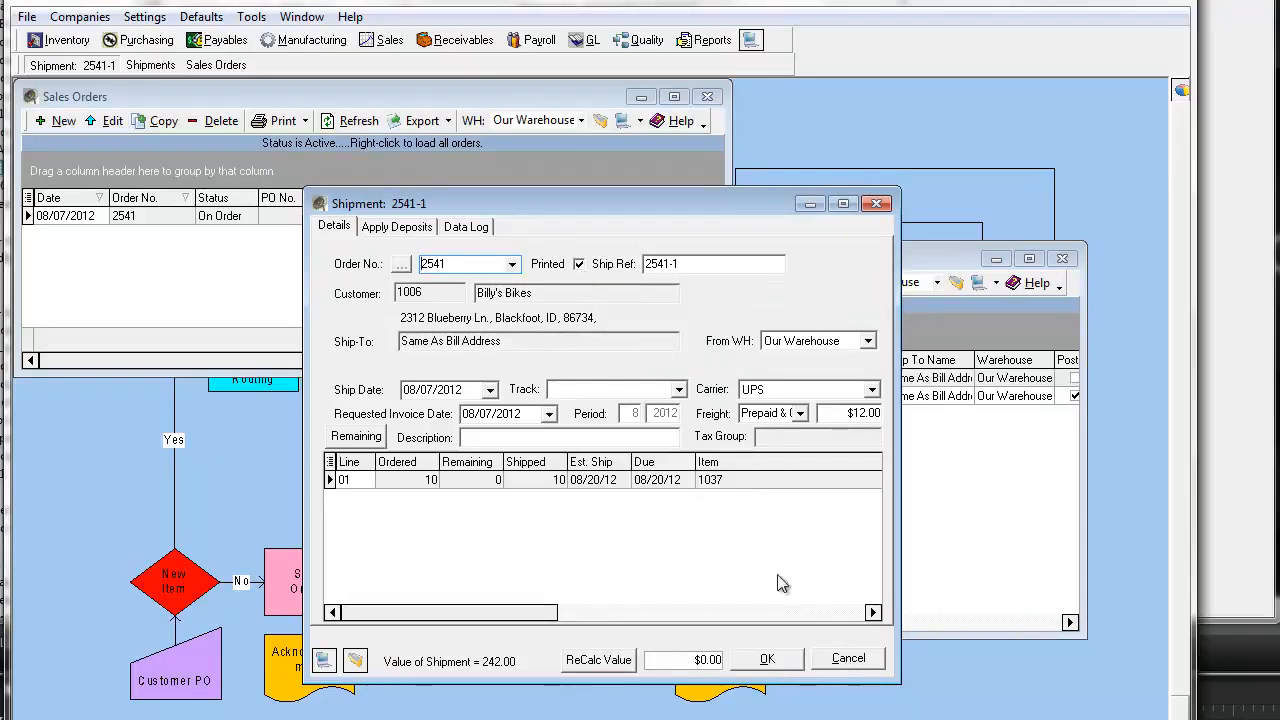
left_click(848, 660)
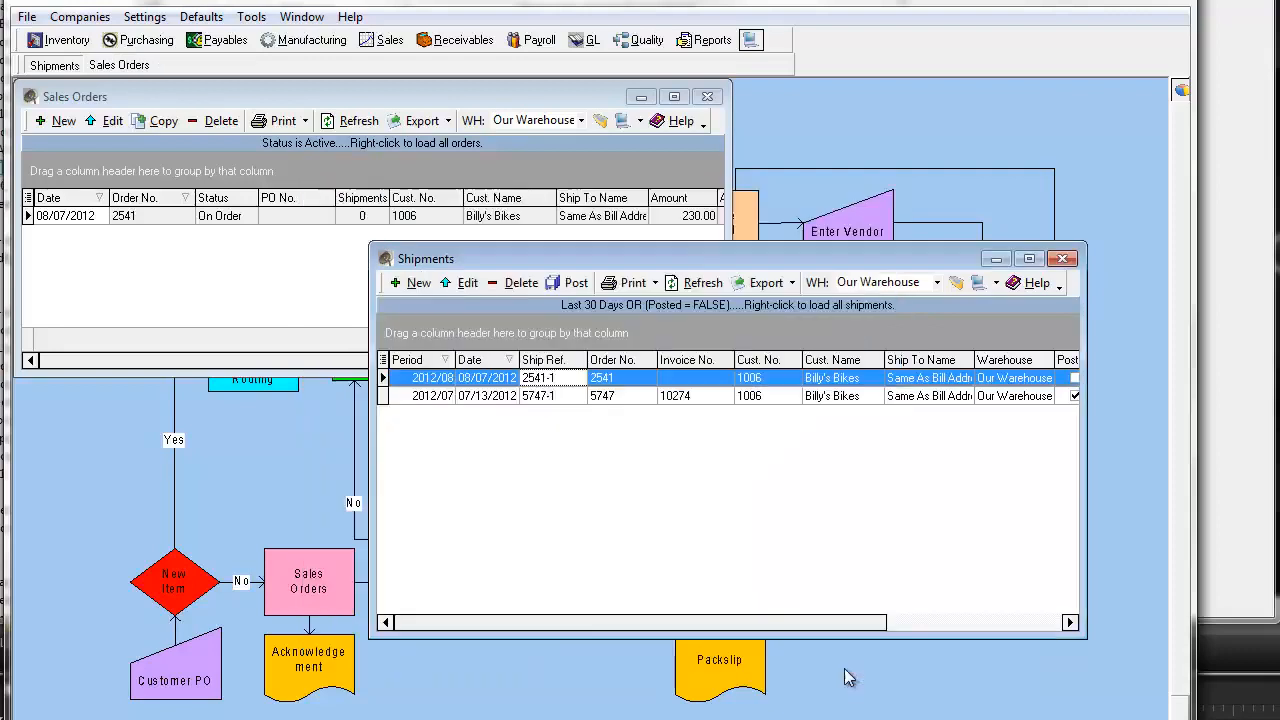
Post Billy's Bikes' 08/07/2012 shipment and open the AR invoices list
right_click(688, 382)
left_click(750, 455)
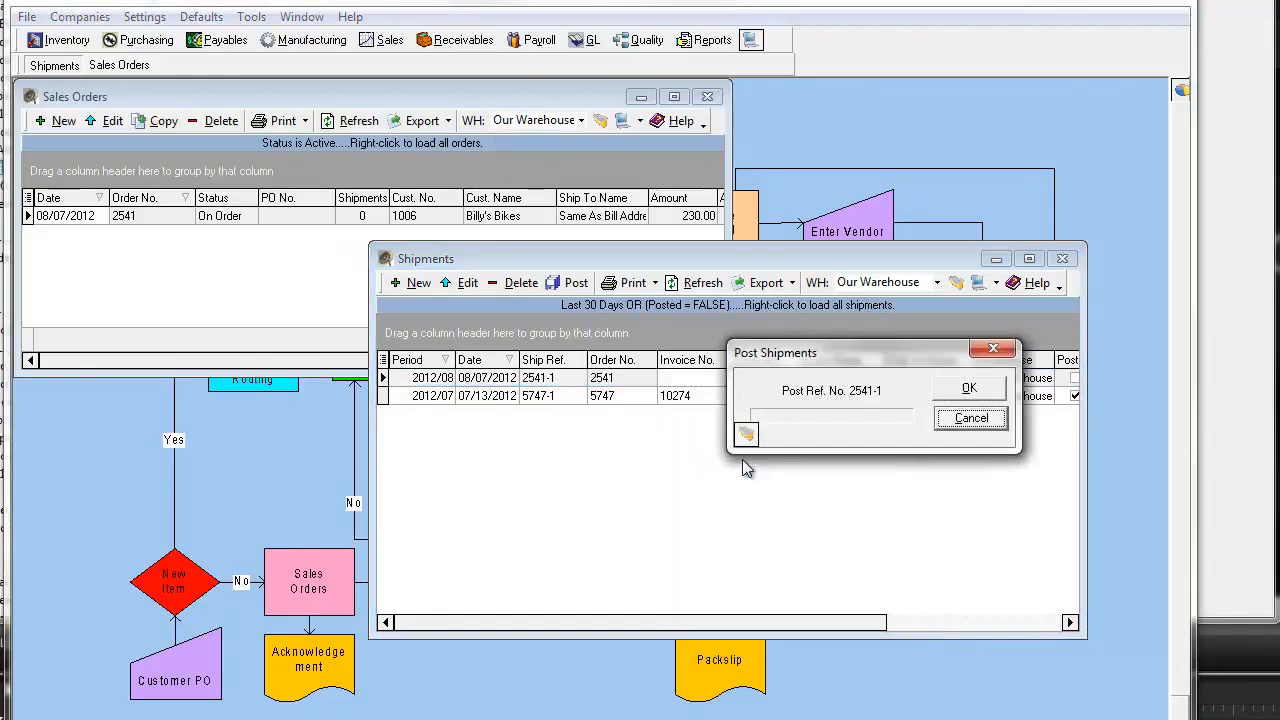
left_click(967, 390)
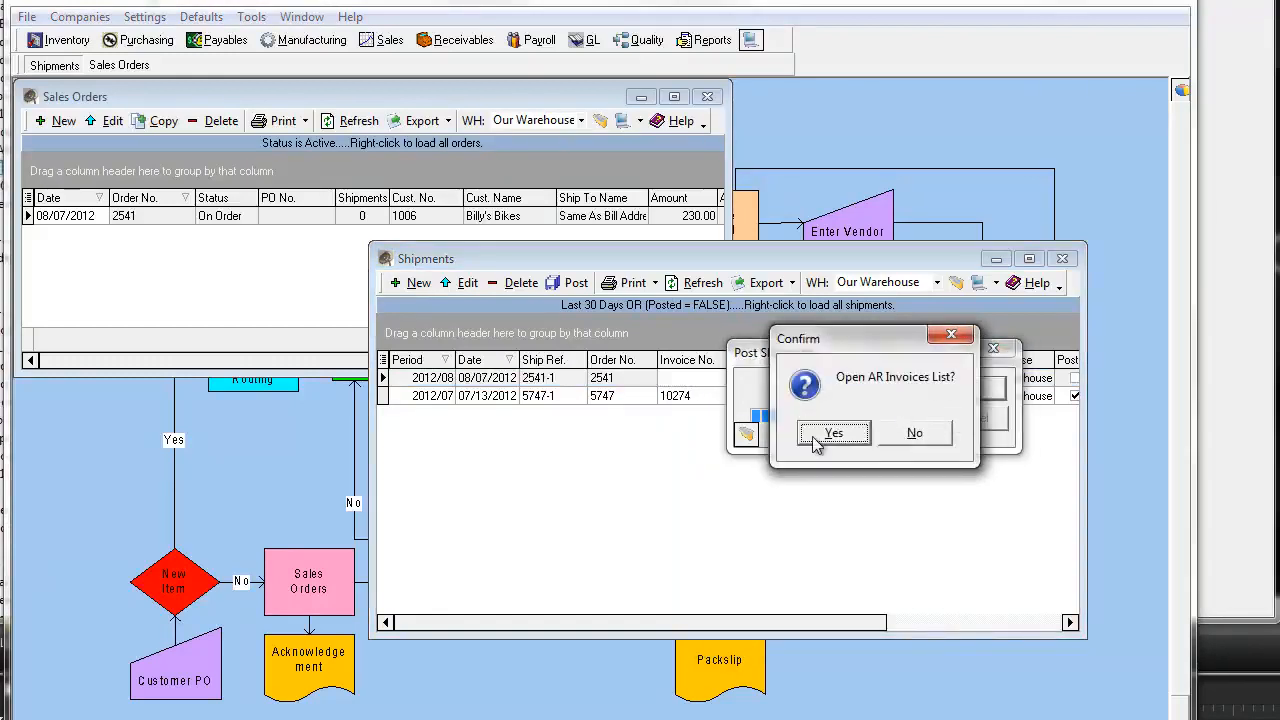
left_click(832, 433)
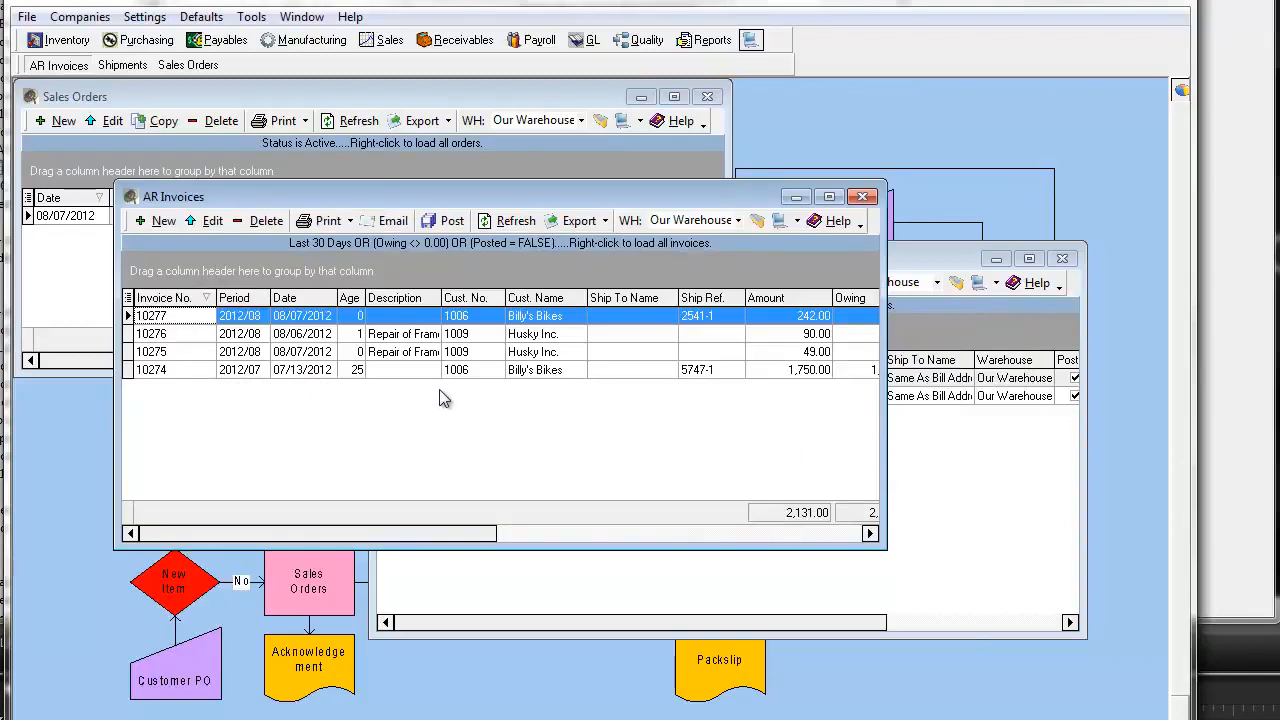
Review the details of Billy's Bikes' 08/07/2012 invoice and print the invoice to a preview
double_click(212, 318)
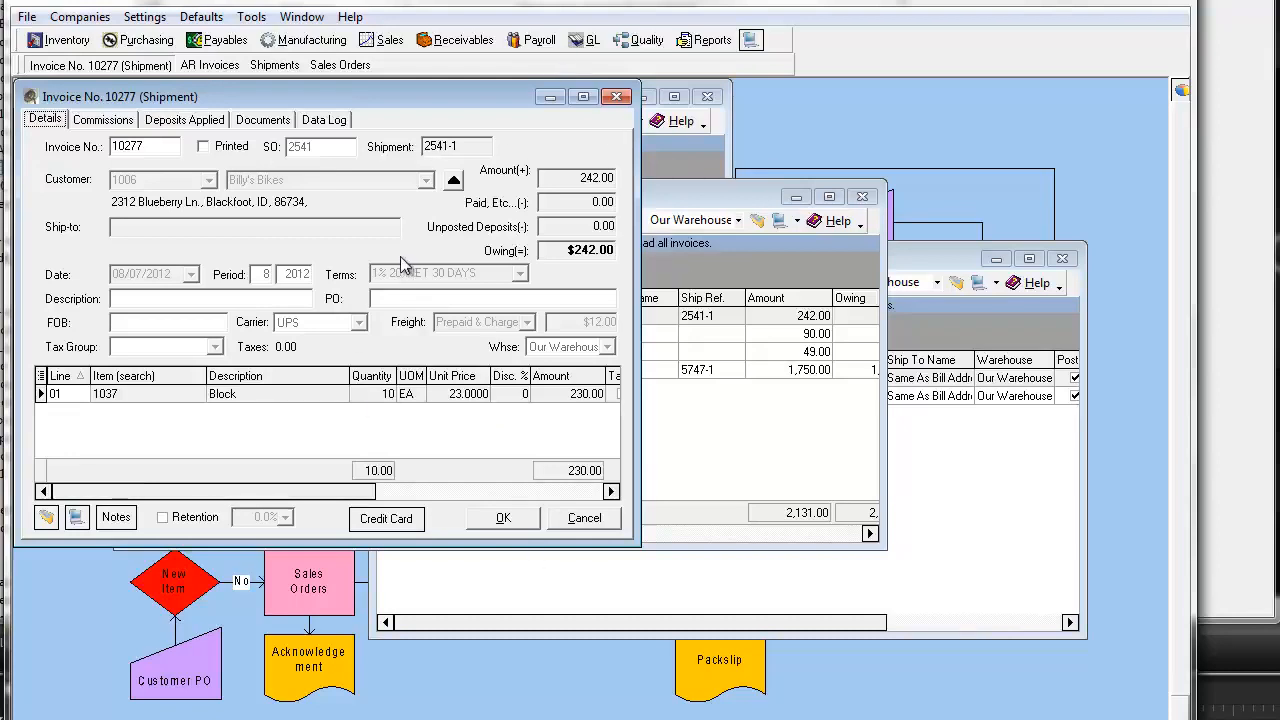
left_click(585, 518)
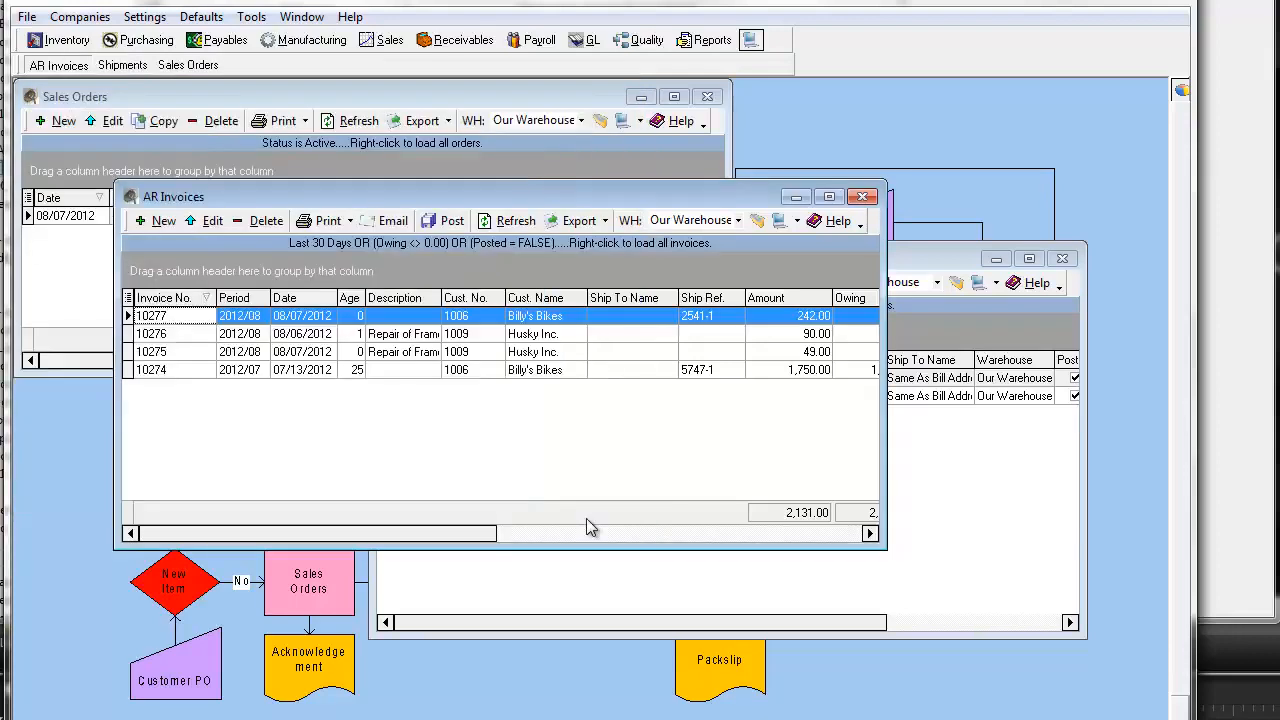
right_click(490, 319)
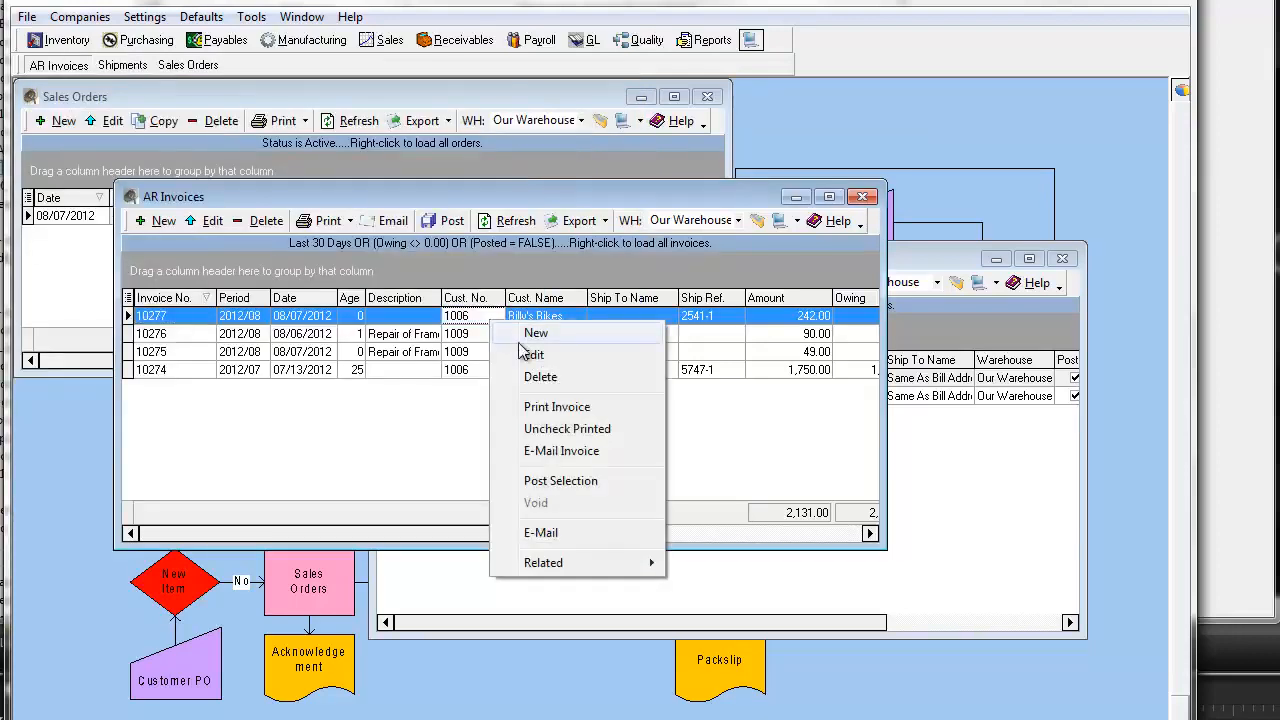
left_click(551, 408)
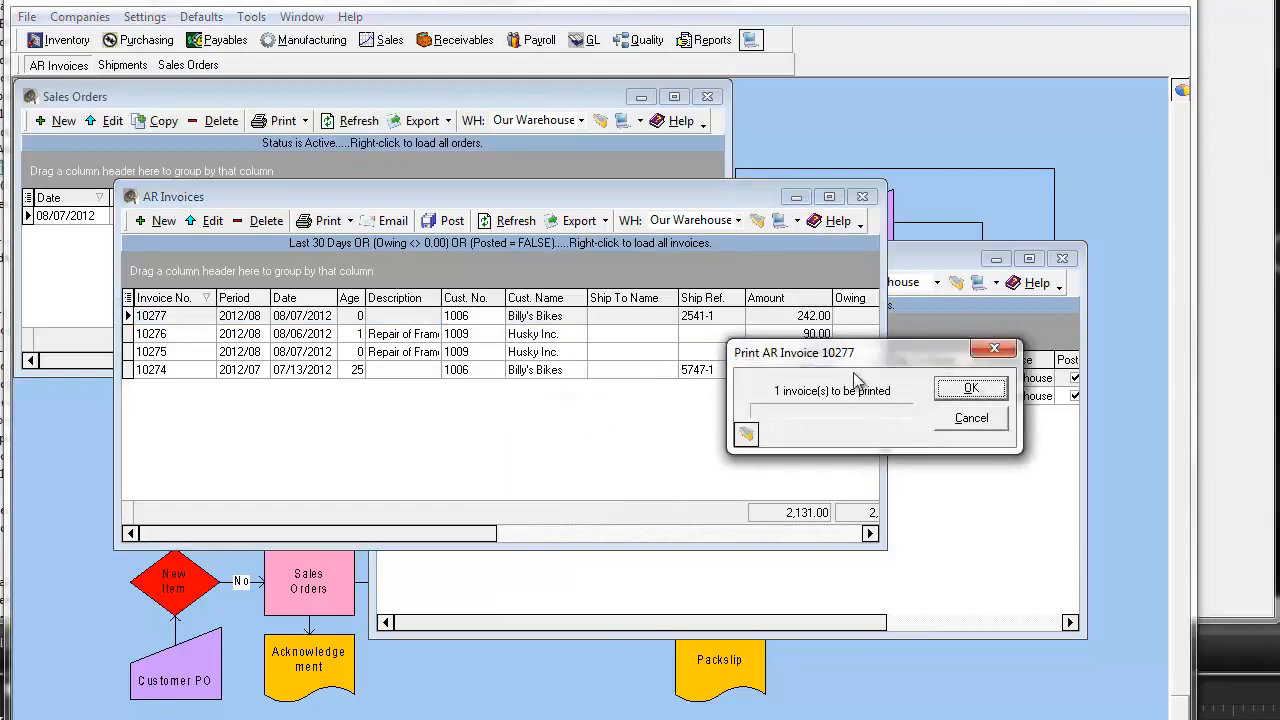
left_click(953, 400)
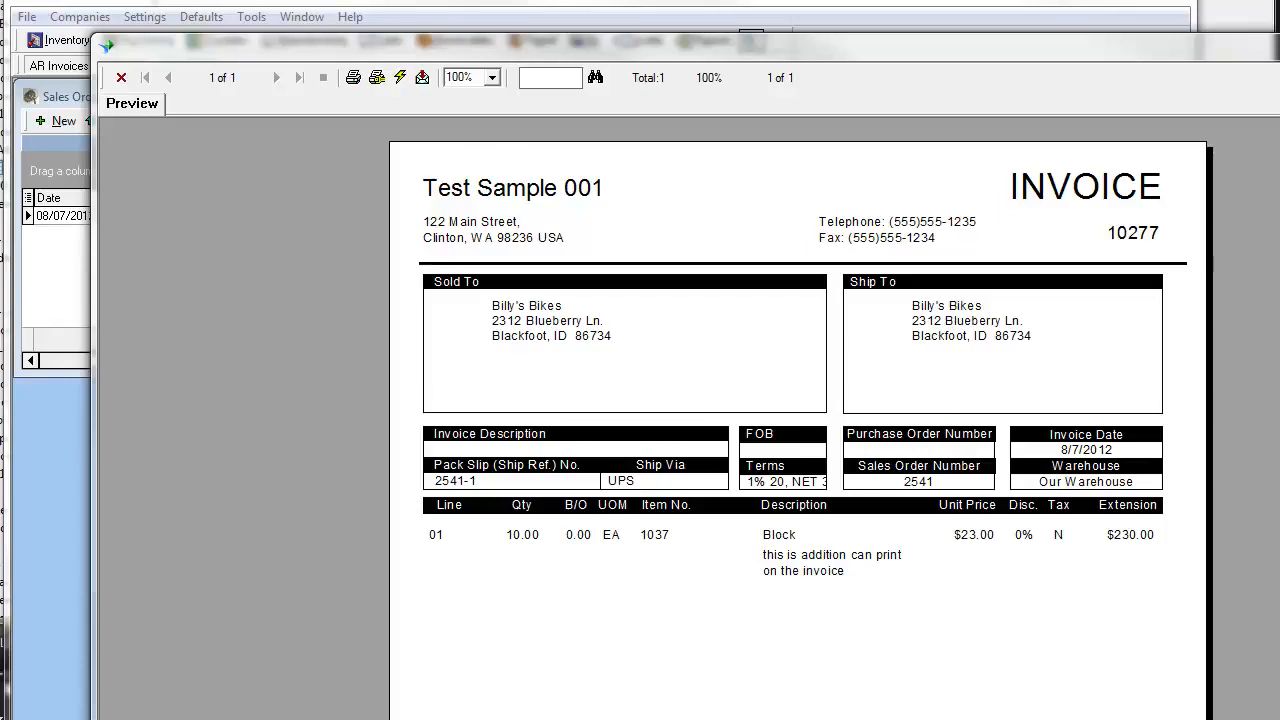
key("alt+F4")
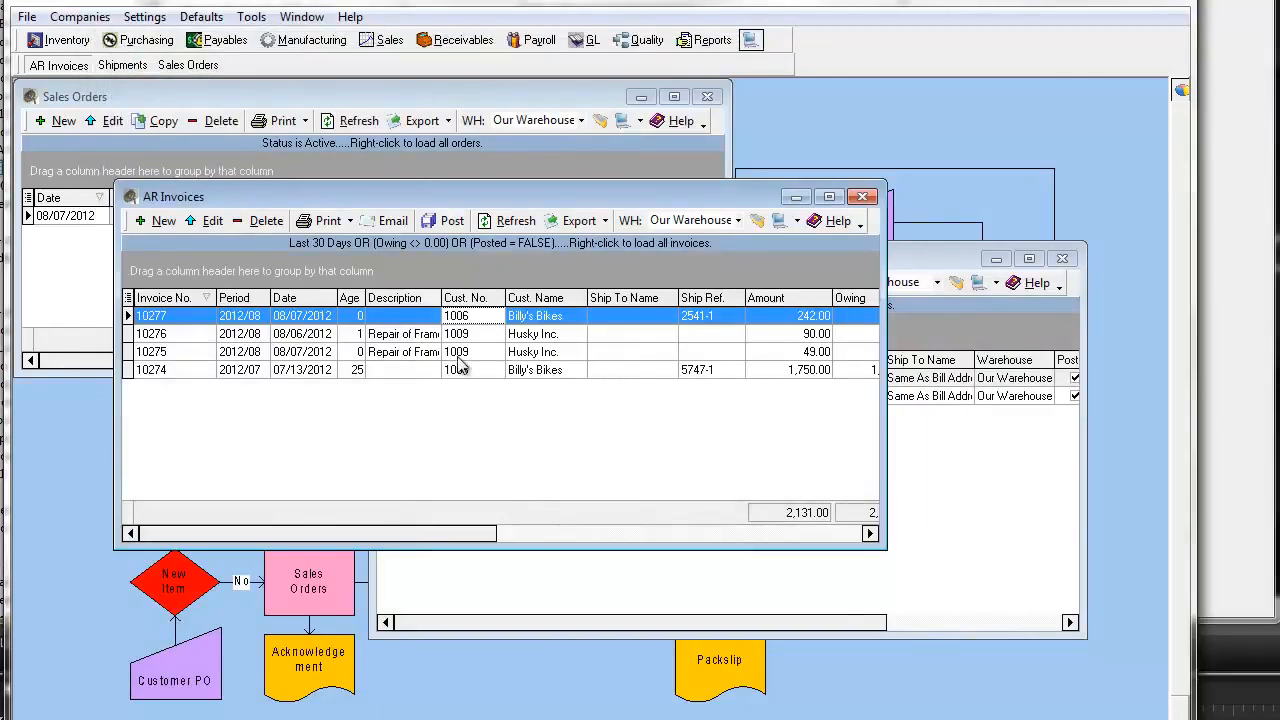
Post the printed AR invoice for Billy's Bikes
left_click(445, 221)
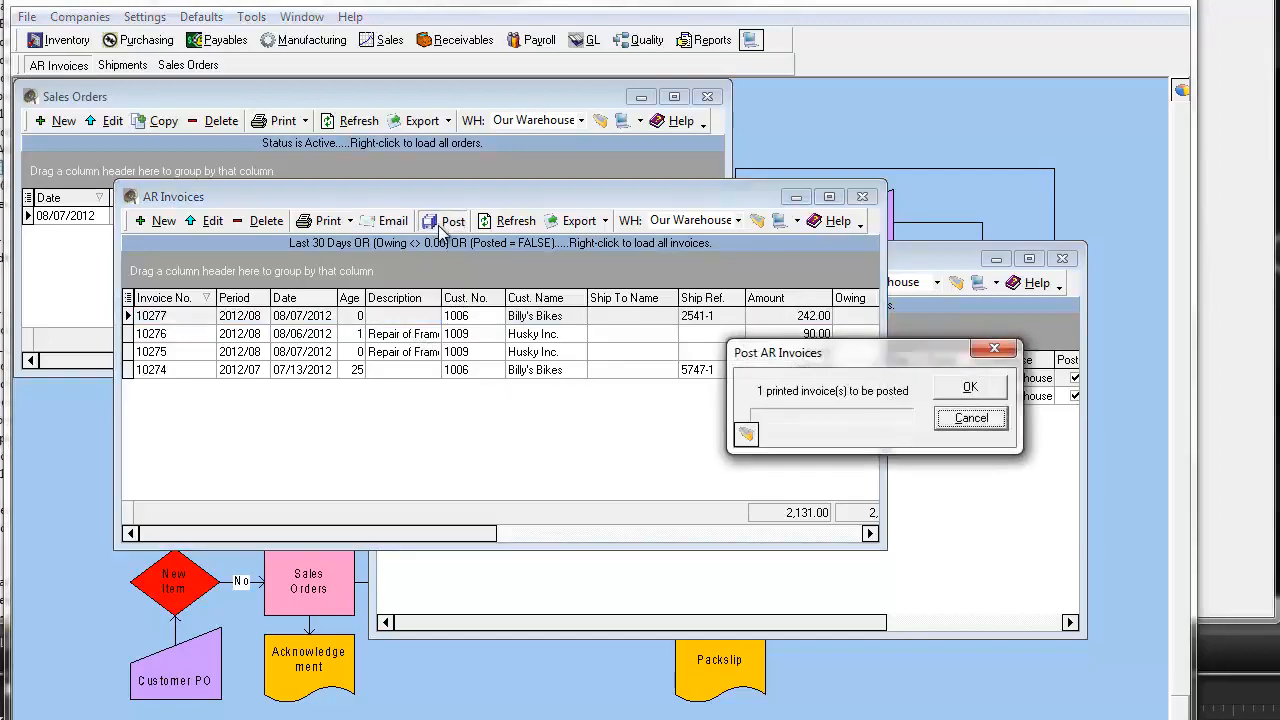
left_click(969, 388)
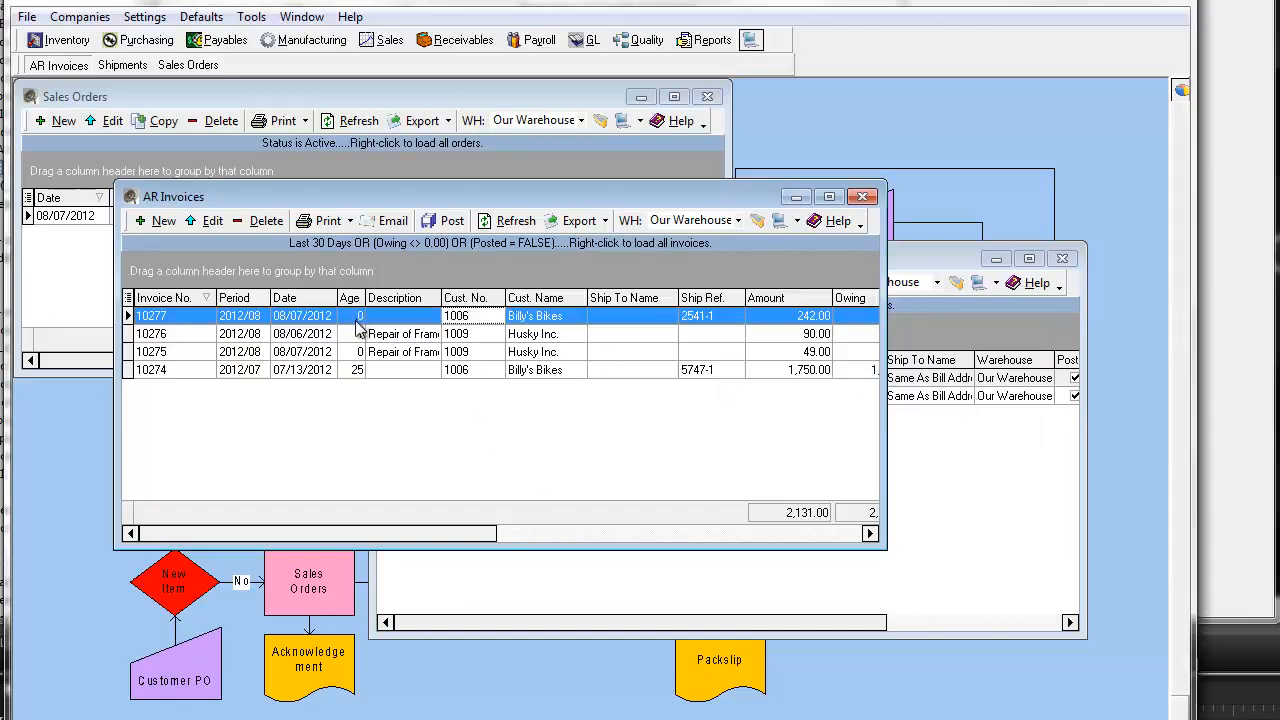
Start a new quick invoice from the AR invoices list
left_click(157, 222)
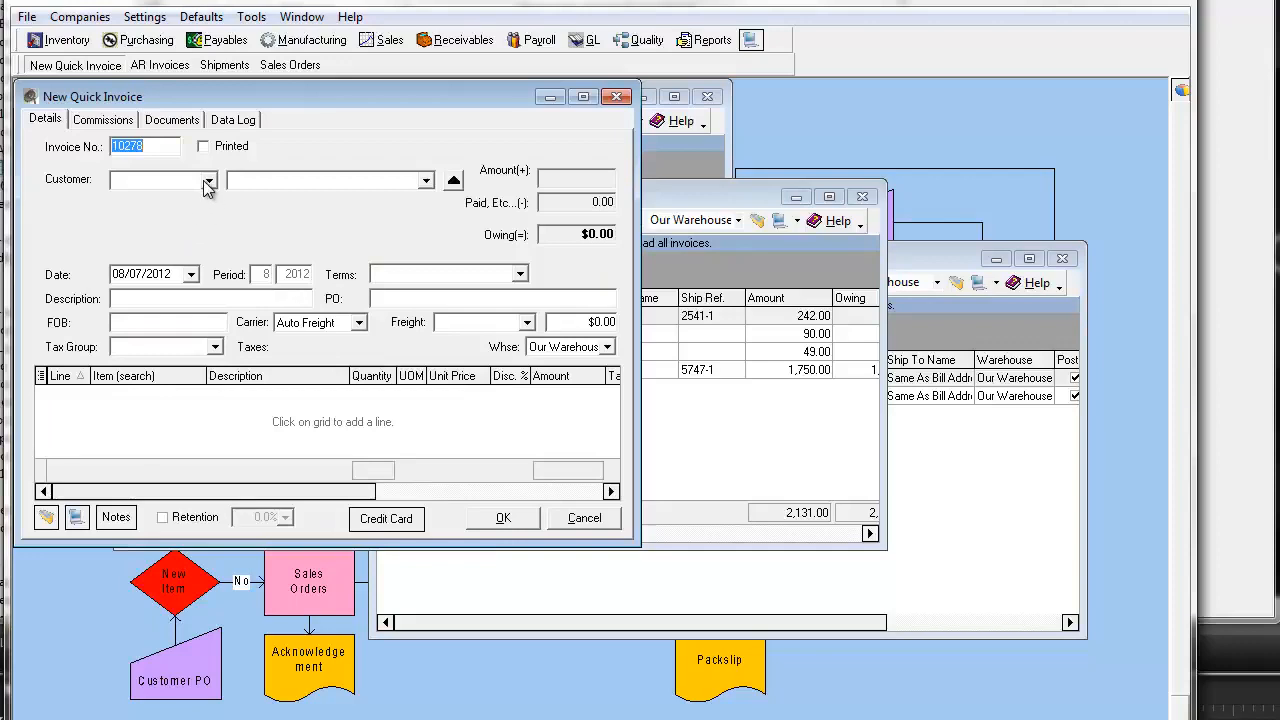